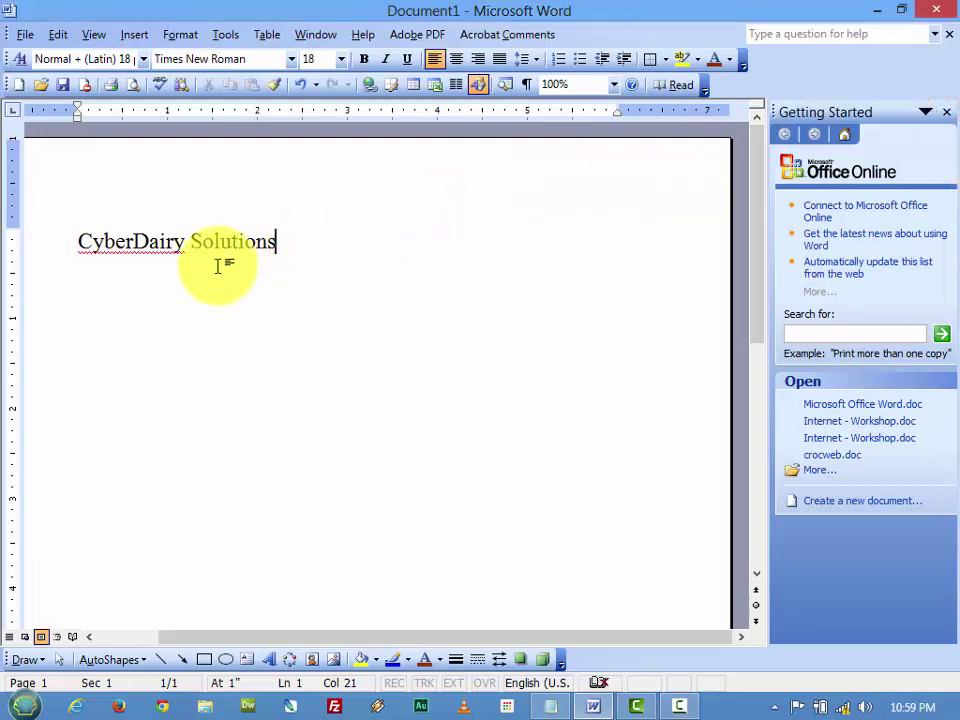
Close the Getting Started task pane and expand the full File menu.
left_click(946, 113)
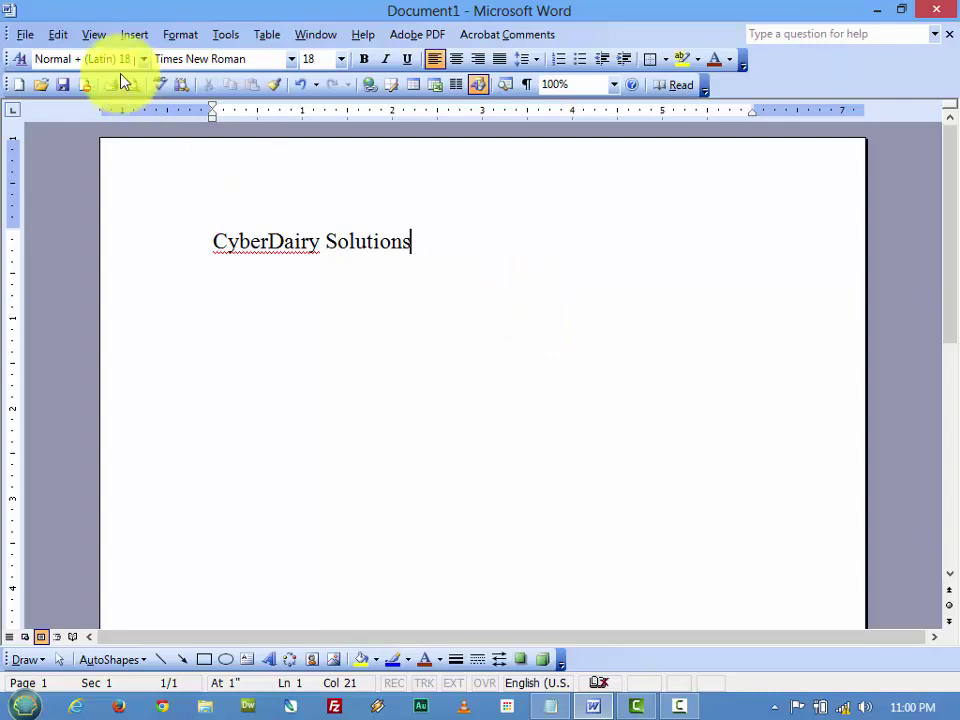
left_click(36, 39)
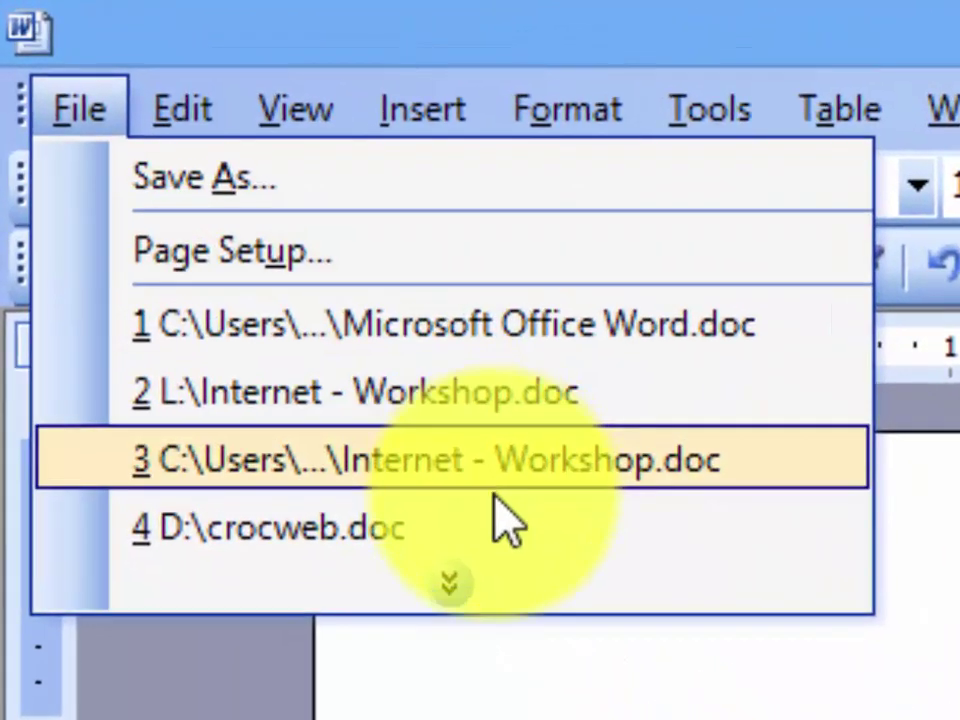
left_click(497, 600)
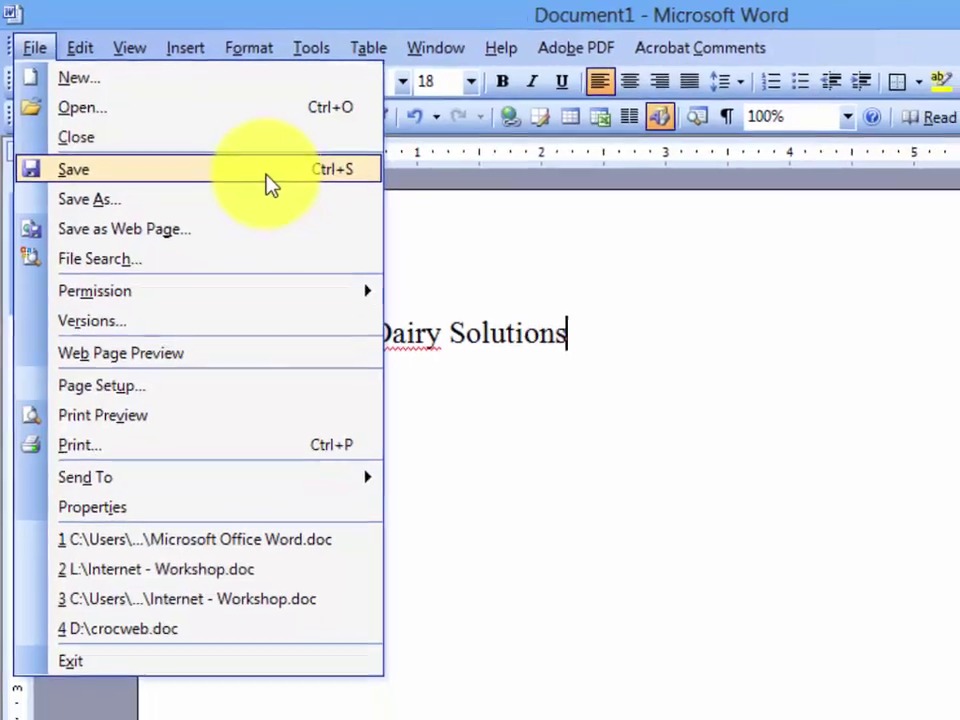
Save the document on the Desktop under the name CyberDairy Solutions.doc.
left_click(281, 186)
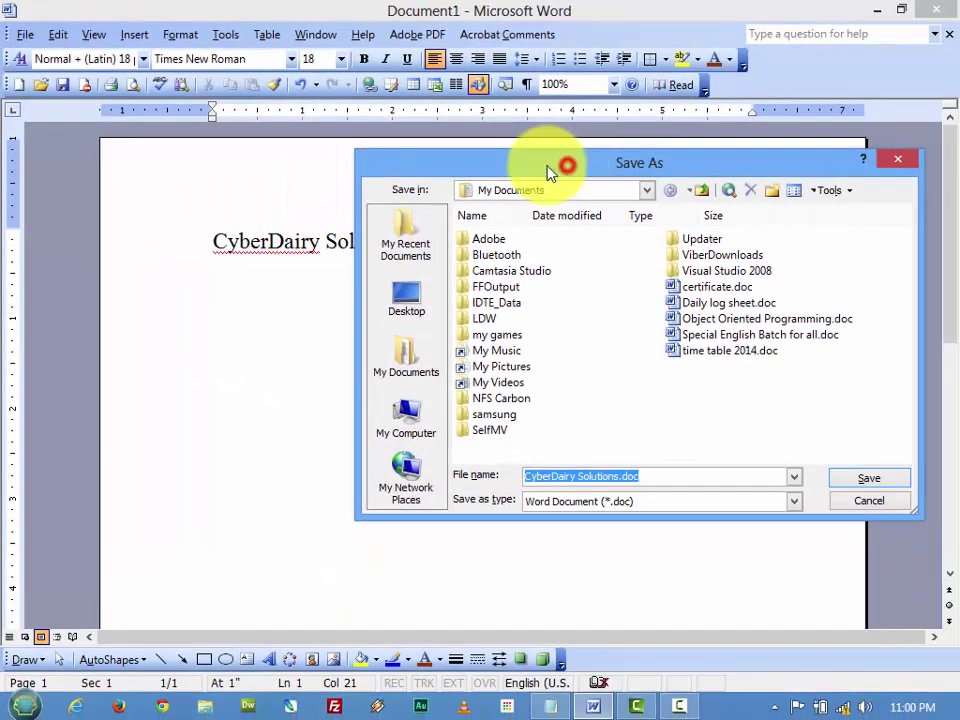
left_click_drag(640, 190, 383, 140)
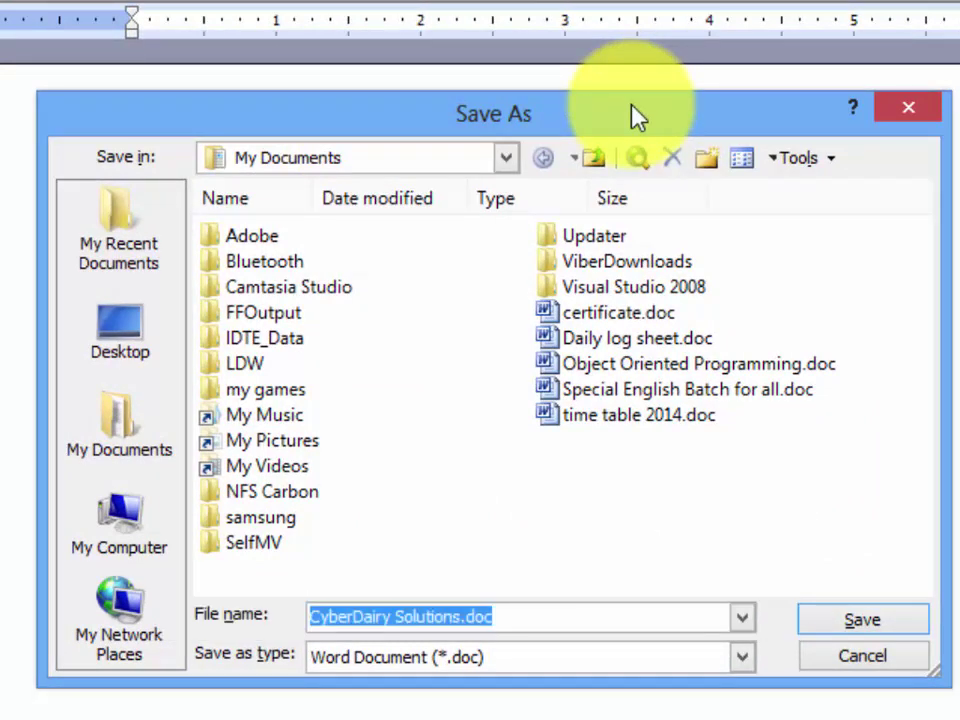
left_click(167, 349)
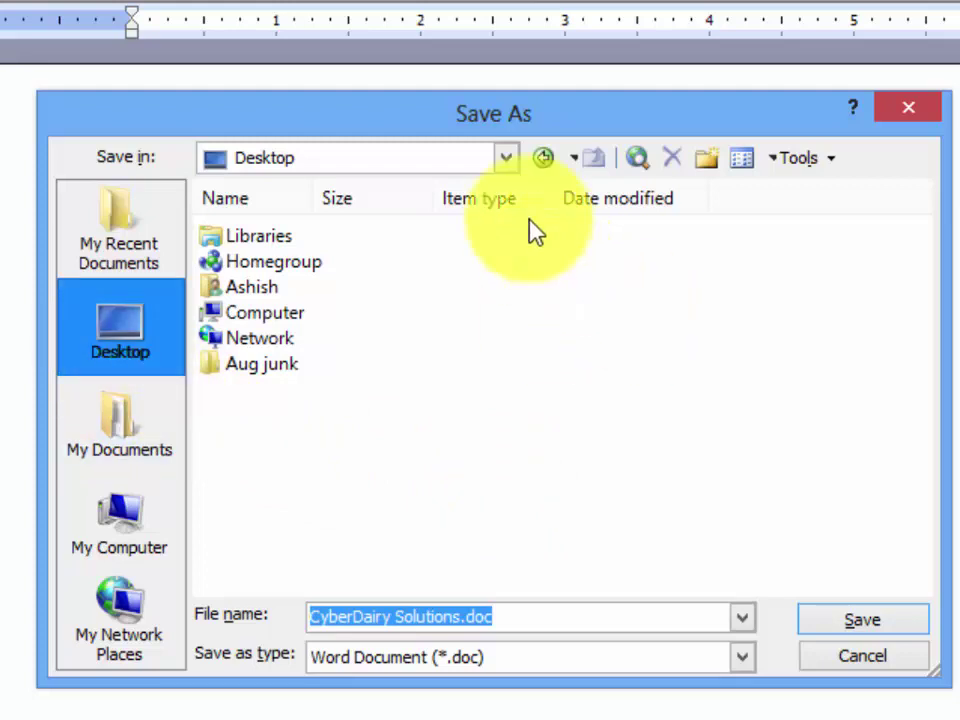
left_click(506, 158)
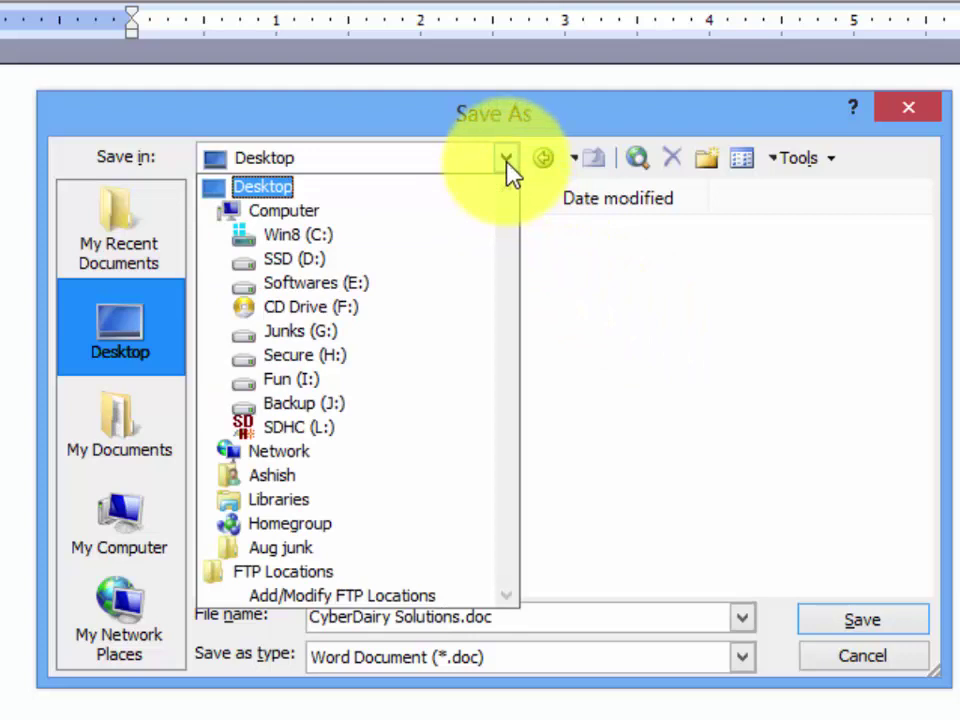
left_click(506, 160)
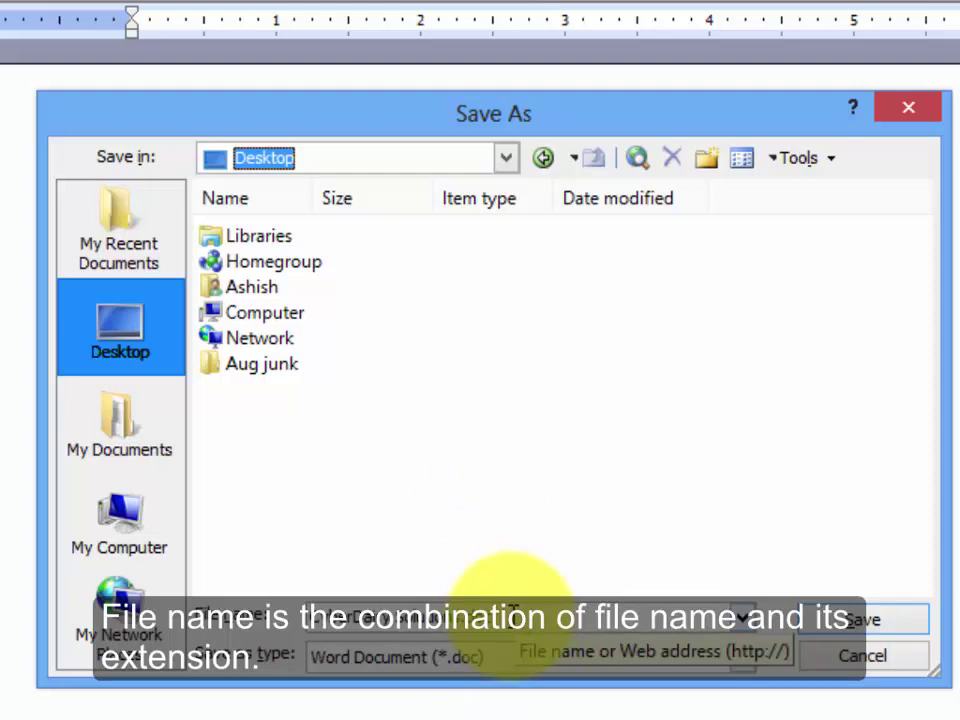
left_click_drag(510, 615, 243, 605)
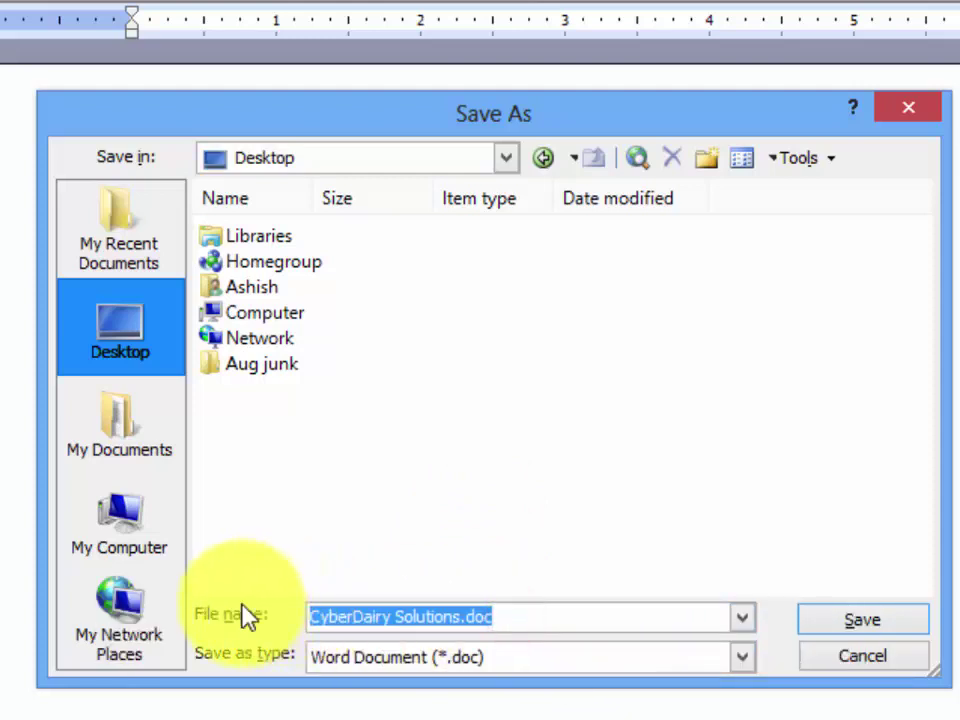
left_click(537, 619)
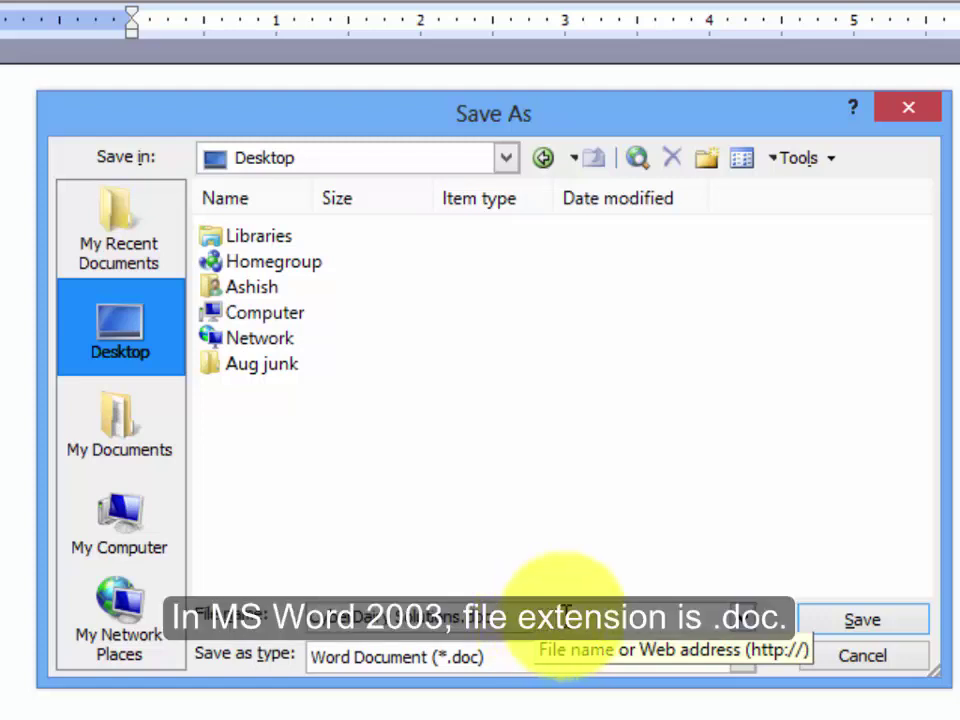
left_click(879, 628)
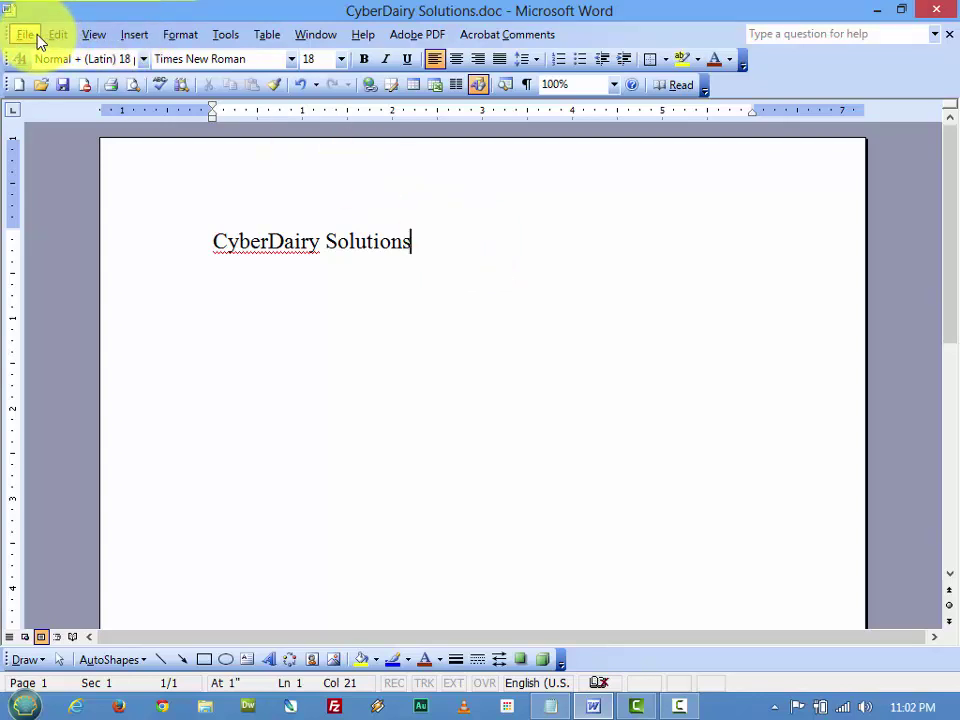
Close CyberDairy Solutions.doc, then show the fully expanded File menu again.
left_click(26, 34)
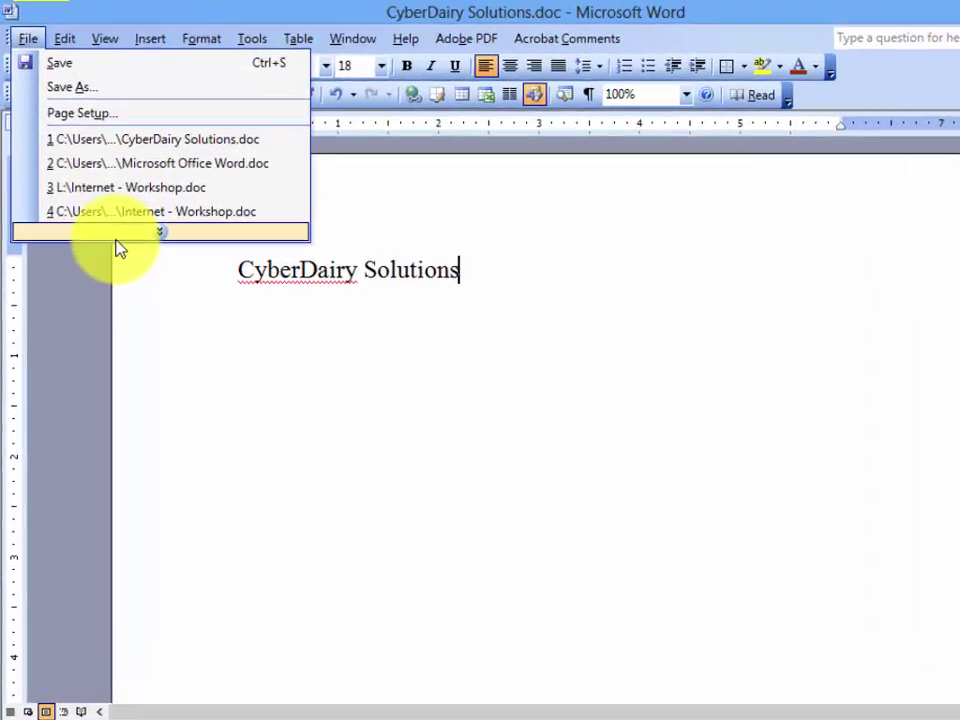
left_click(143, 207)
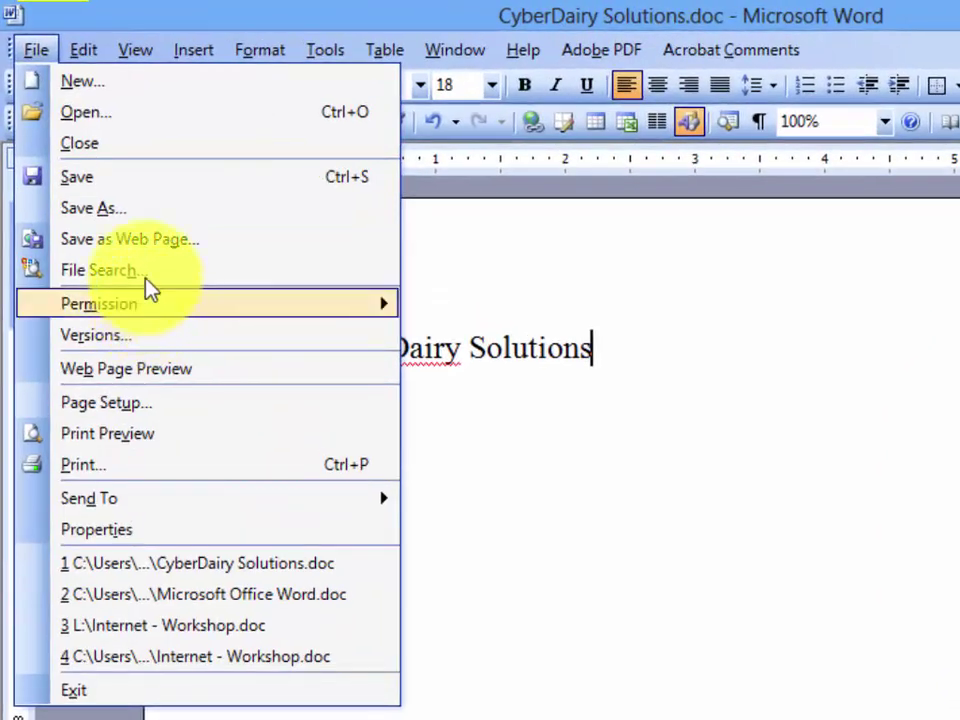
left_click(104, 148)
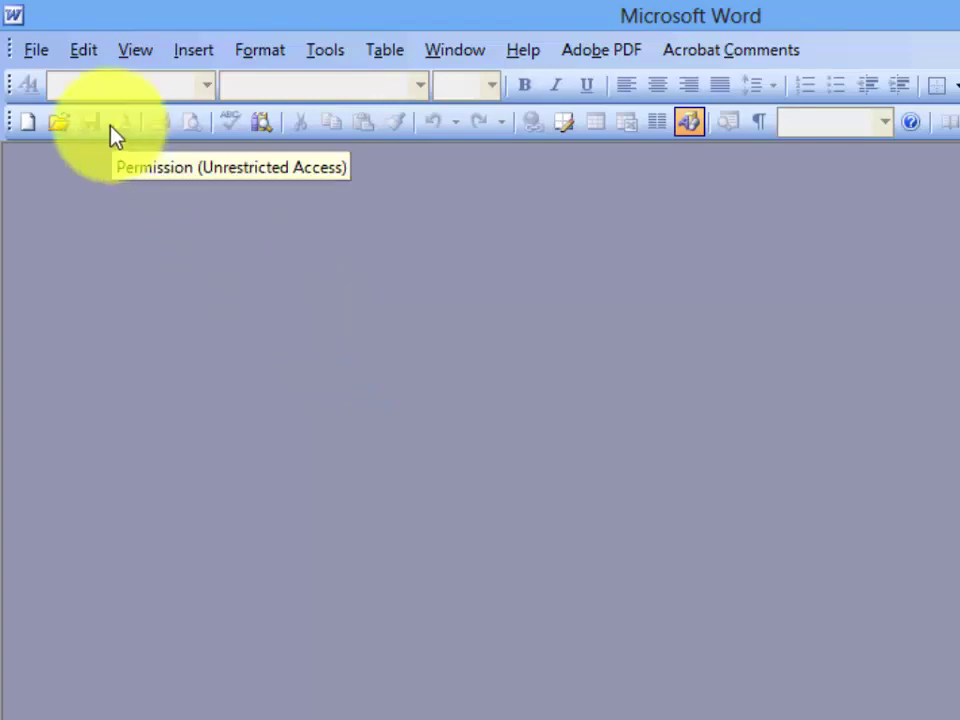
left_click(36, 58)
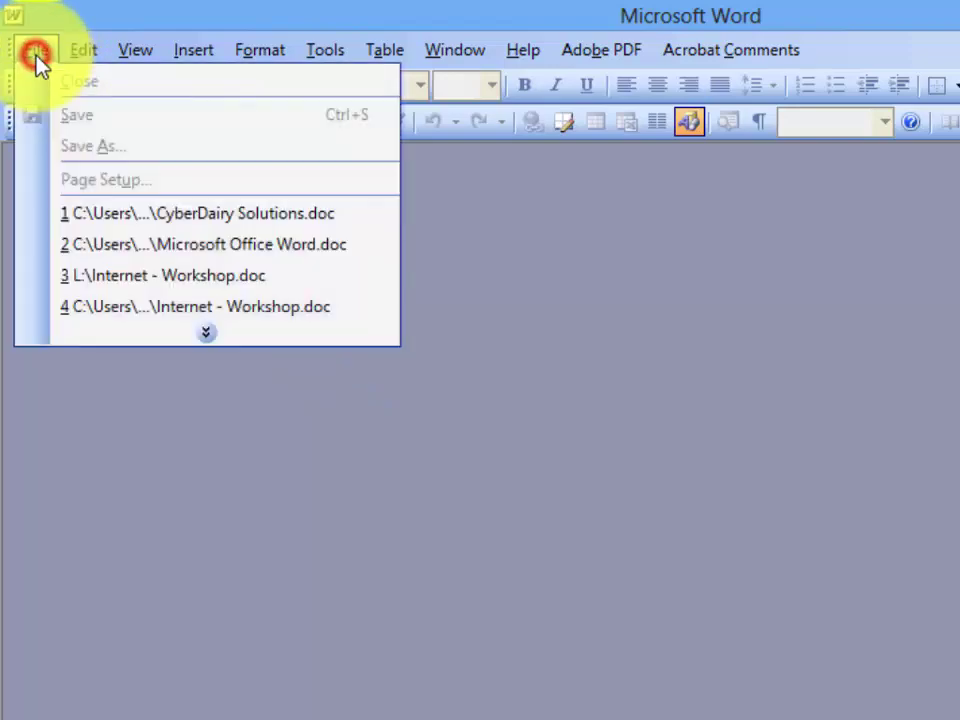
left_click(224, 344)
key("alt+f")
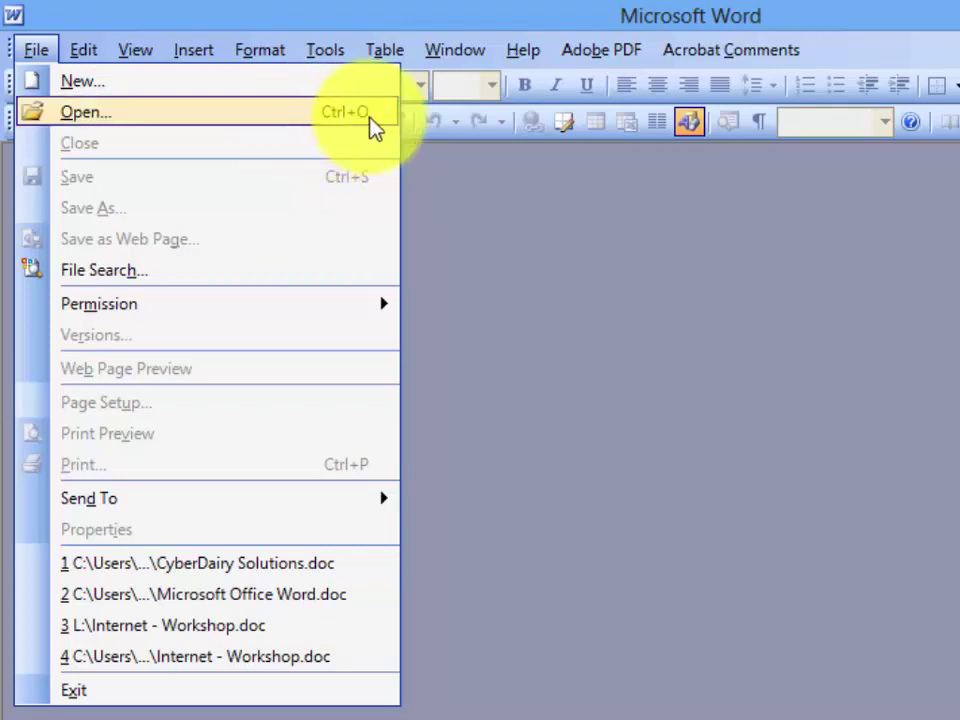
Open CyberDairy Solutions.doc from the Desktop folder.
left_click(285, 111)
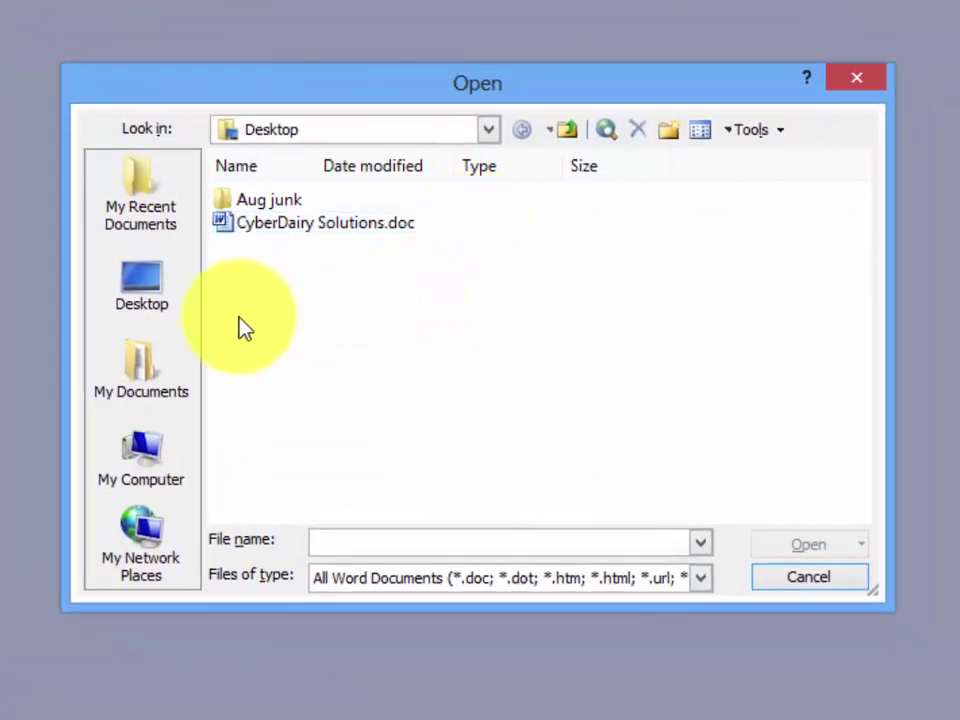
left_click(188, 318)
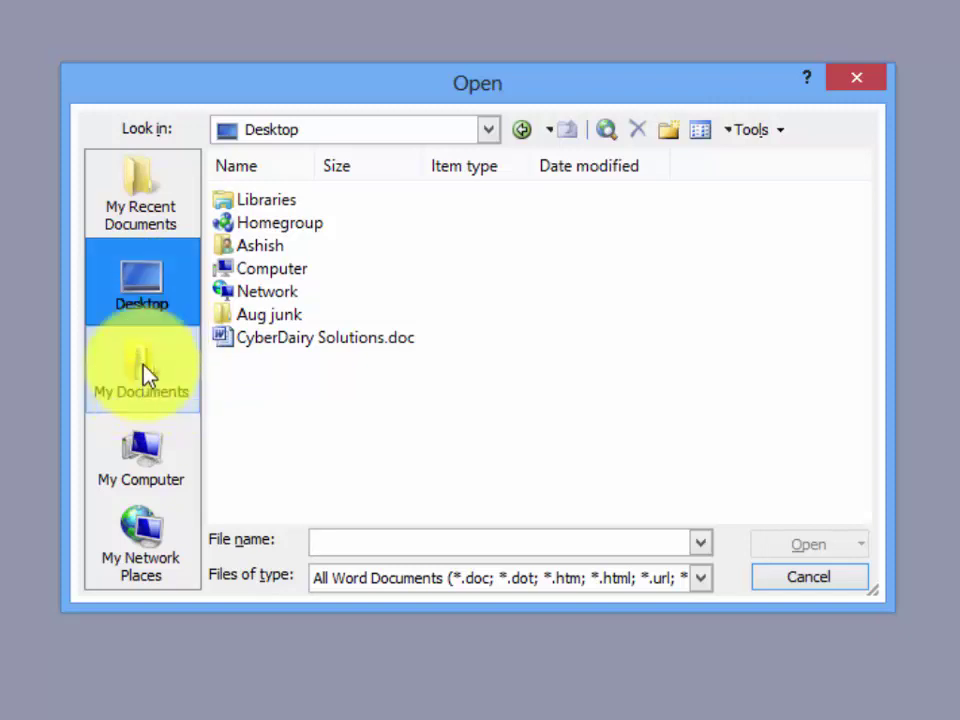
left_click(139, 308)
left_click(492, 131)
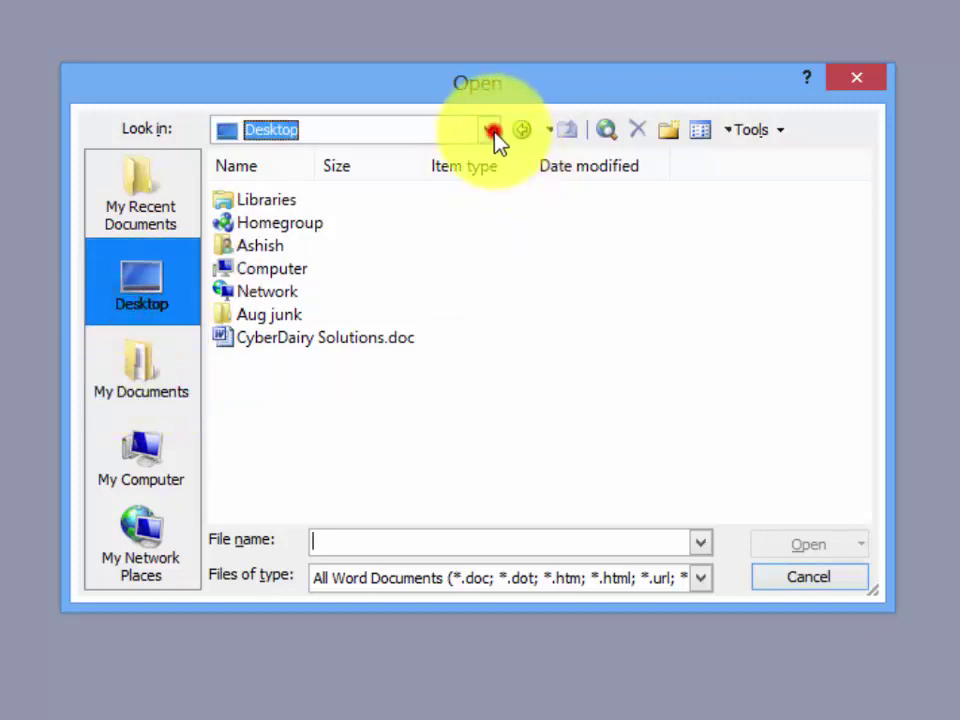
left_click(284, 155)
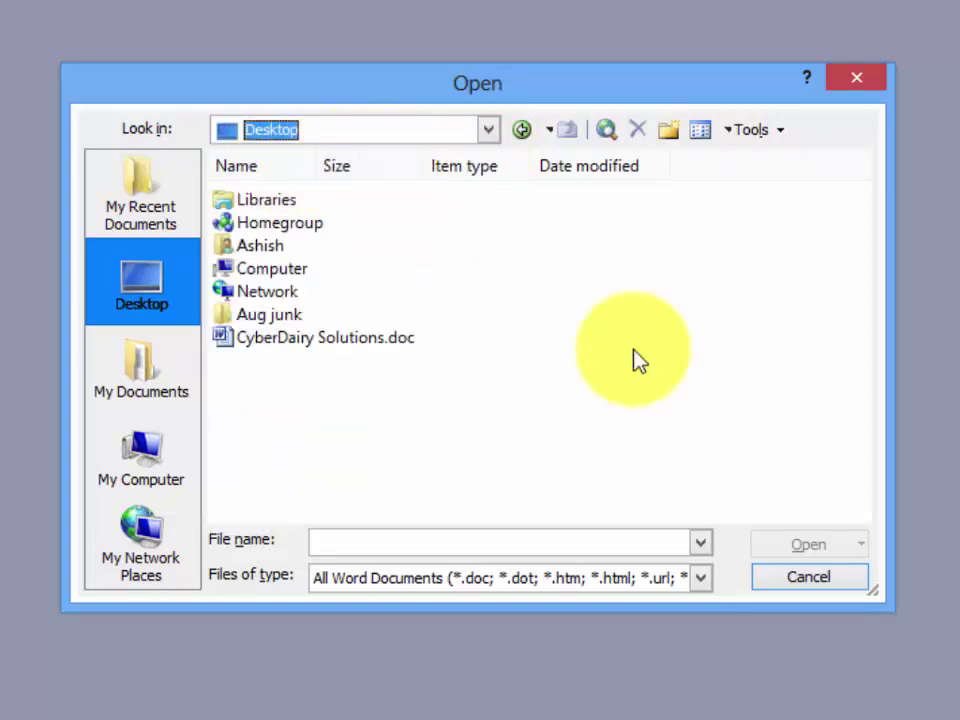
left_click(358, 339)
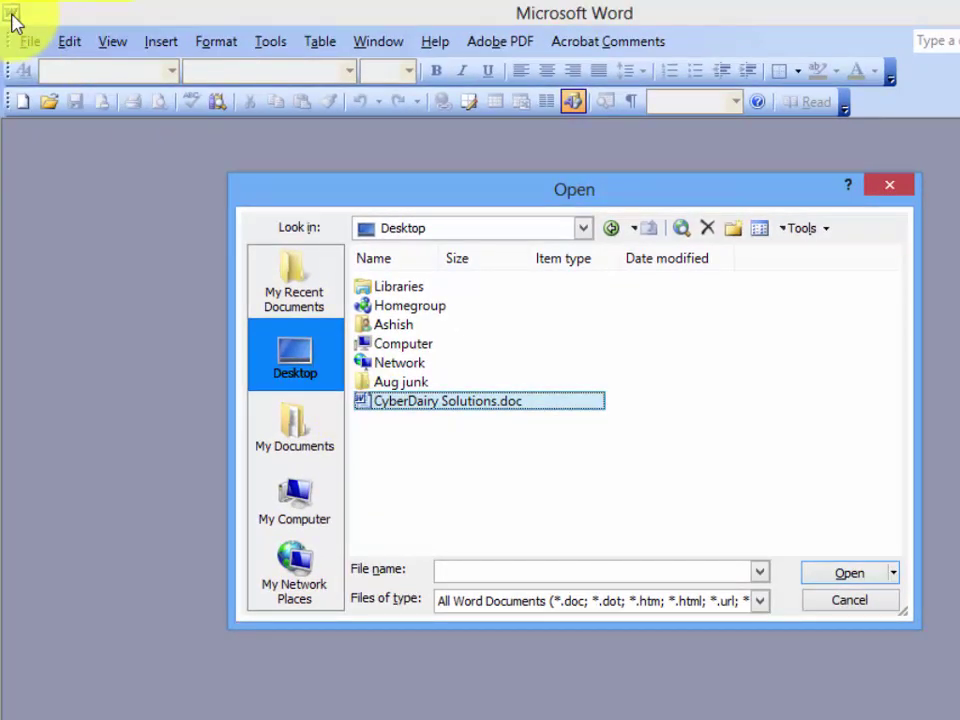
left_click(452, 170)
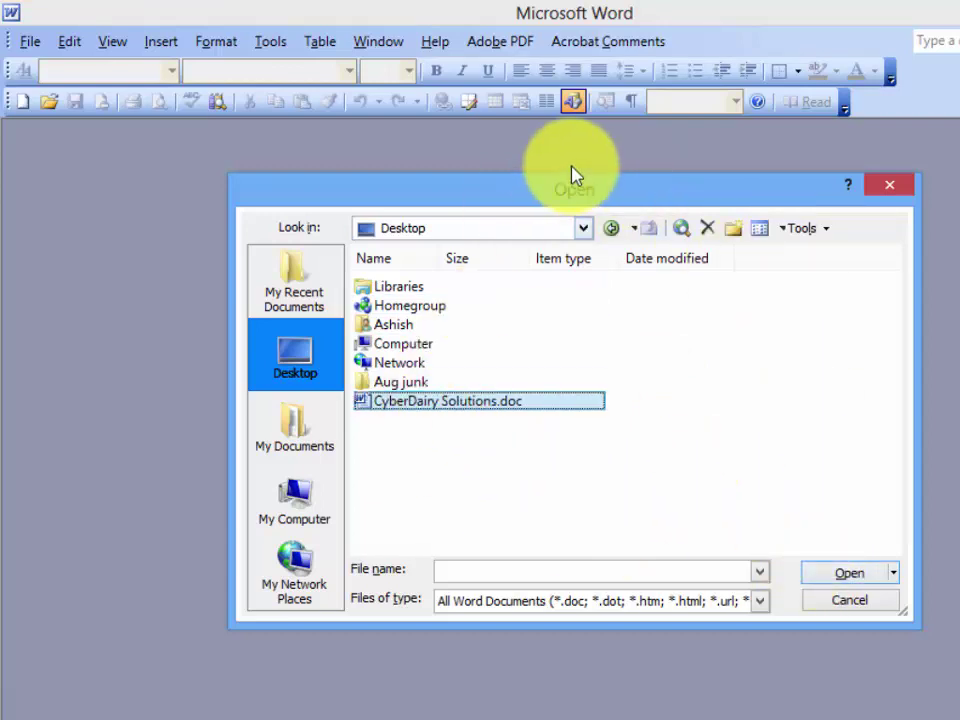
mouse_move(566, 200)
left_mouse_down()
mouse_move(537, 195)
mouse_move(563, 192)
left_mouse_up()
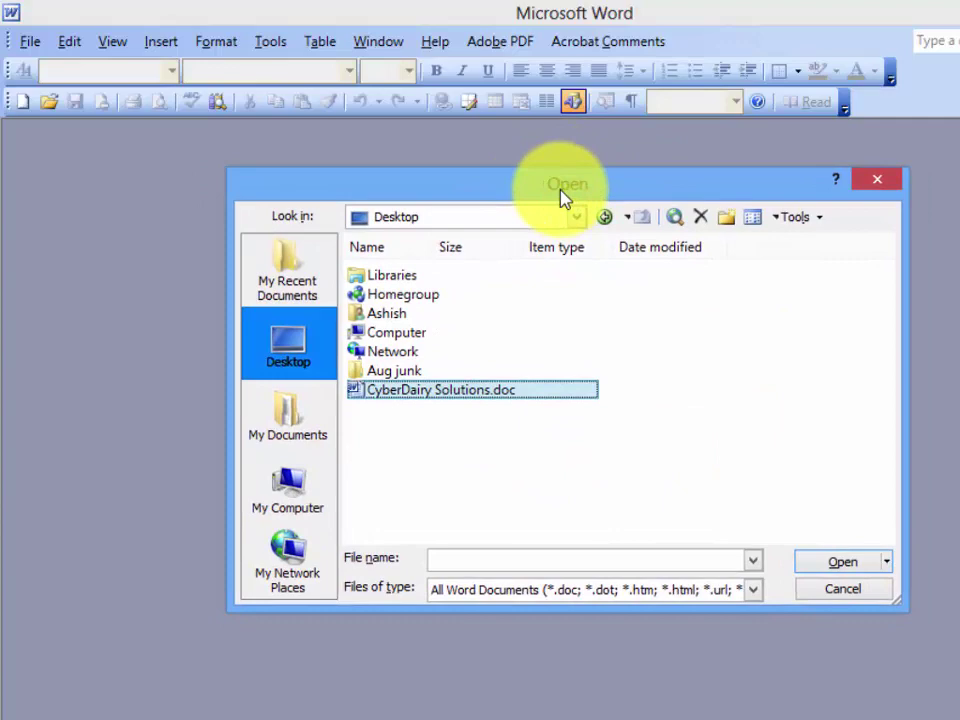
left_click(843, 563)
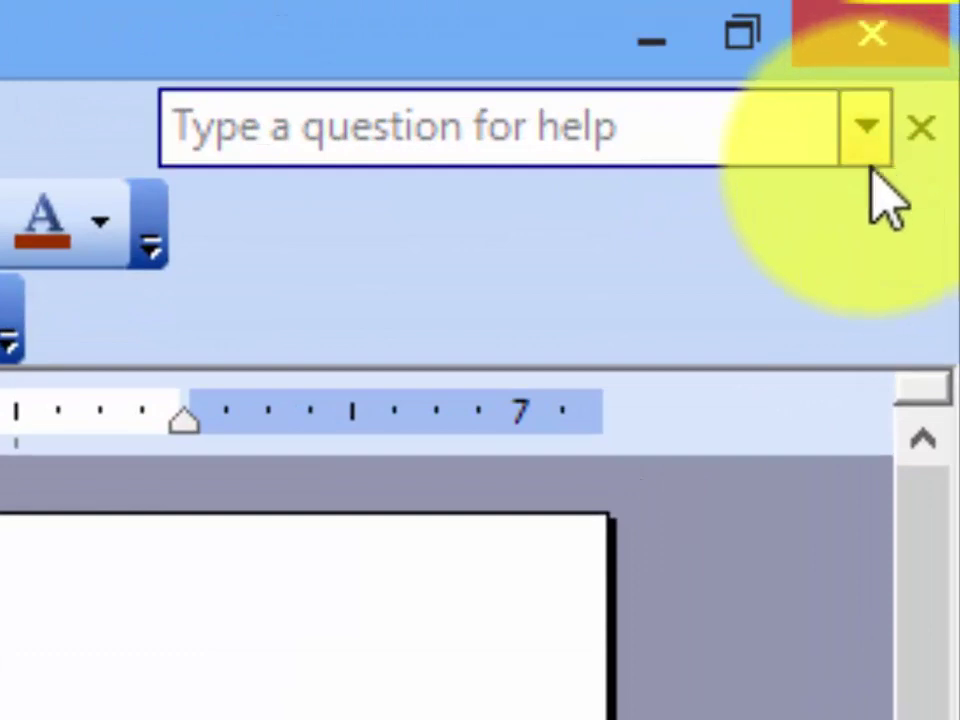
Close CyberDairy Solutions.doc and create a new blank document, Document2.
left_click(920, 130)
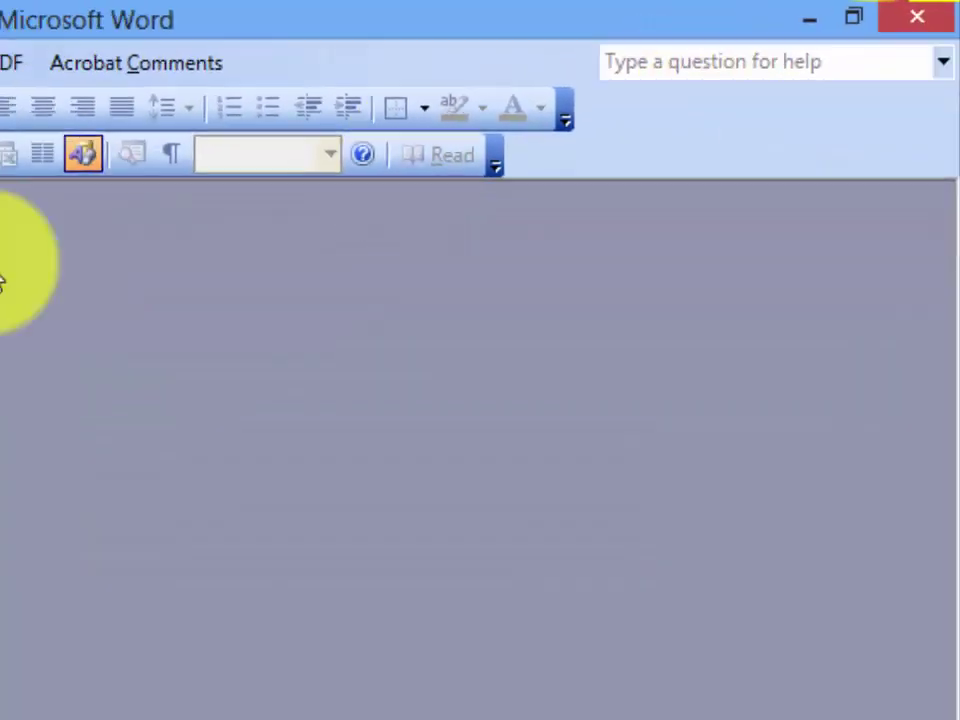
left_click(25, 37)
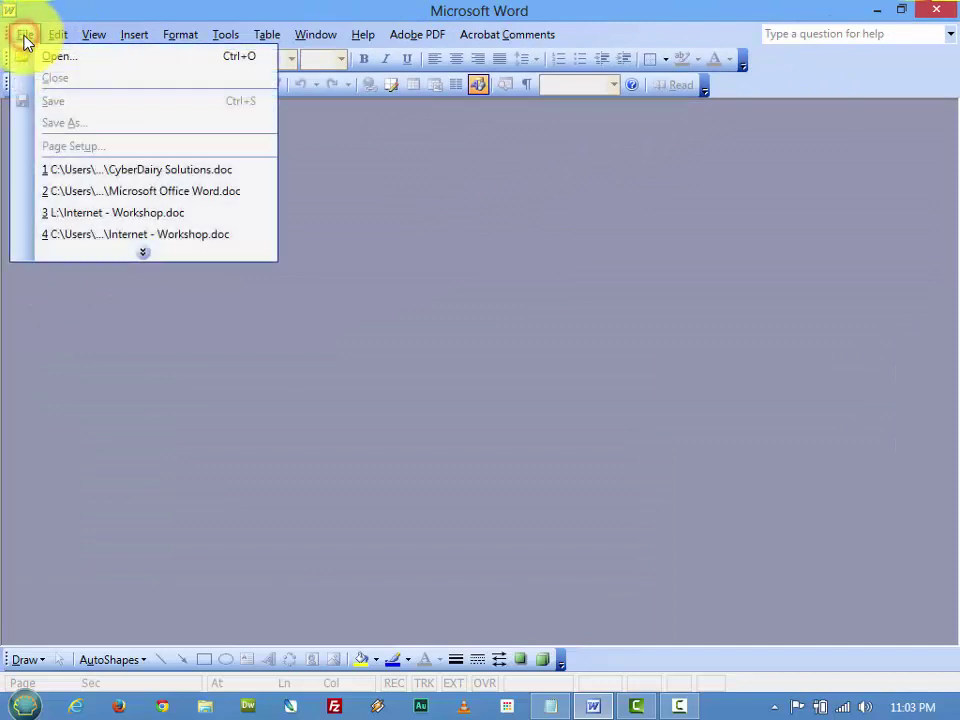
left_click(113, 250)
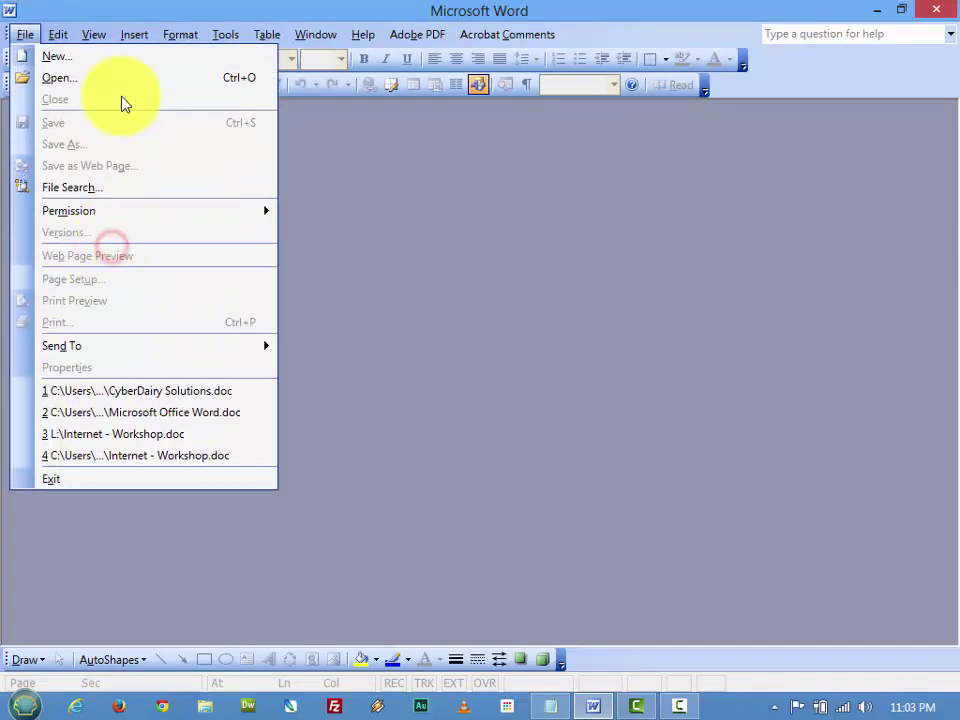
left_click(78, 62)
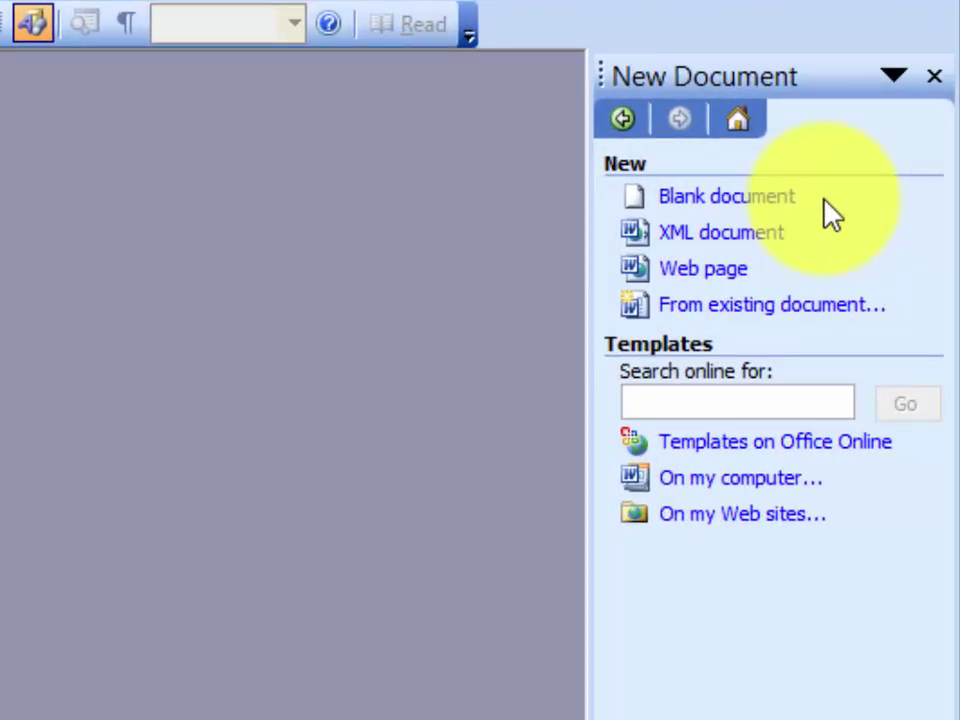
left_click(782, 210)
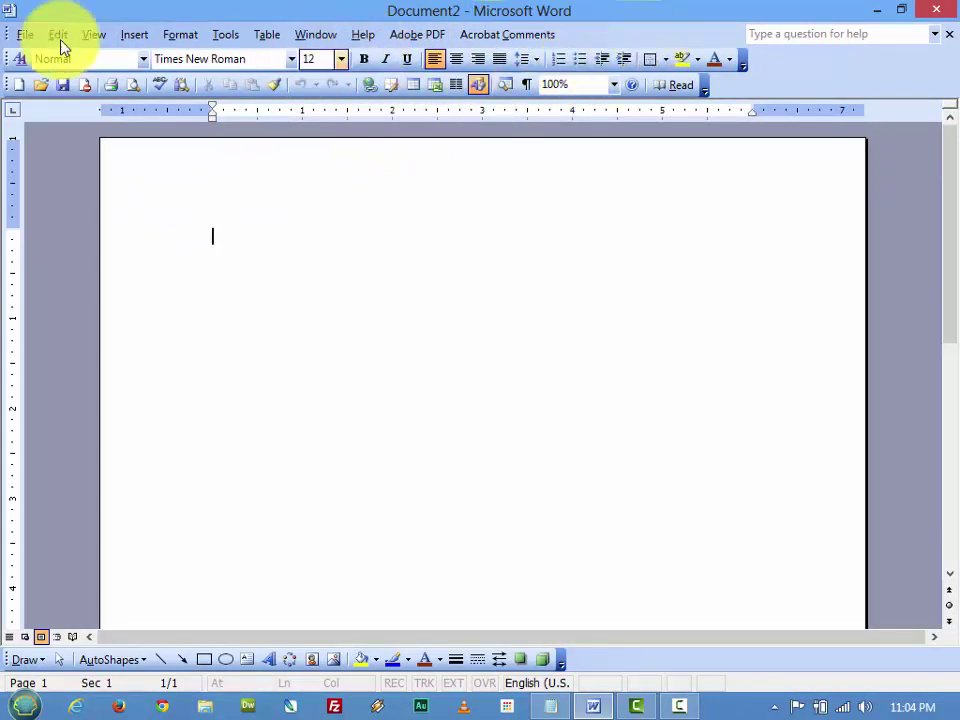
Open CyberDairy Solutions.doc from the Open dialog.
left_click(25, 34)
left_click(53, 78)
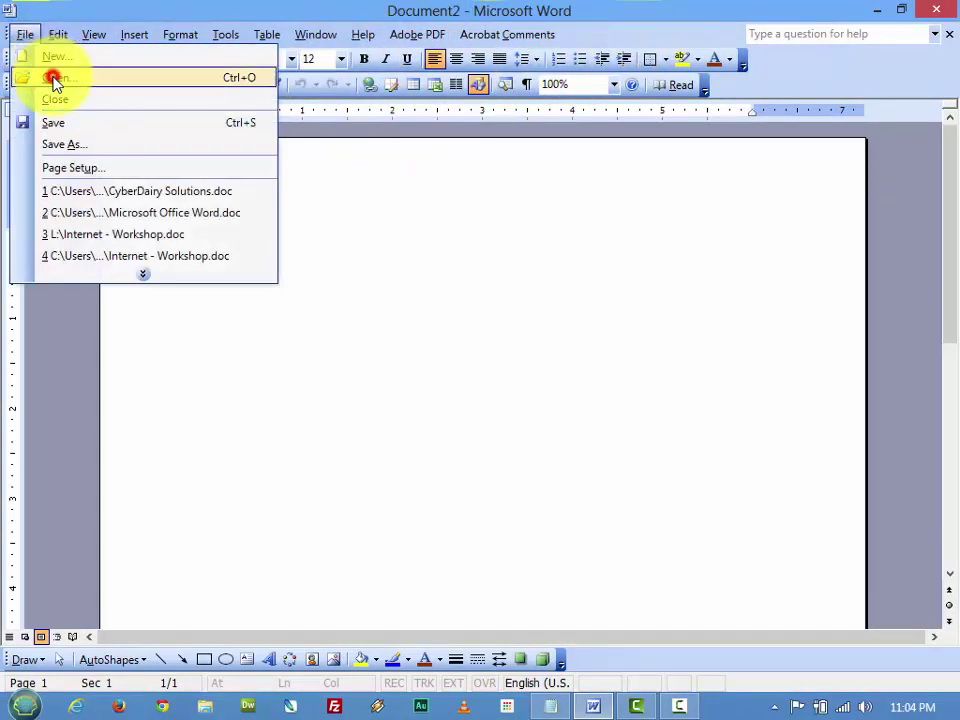
double_click(371, 250)
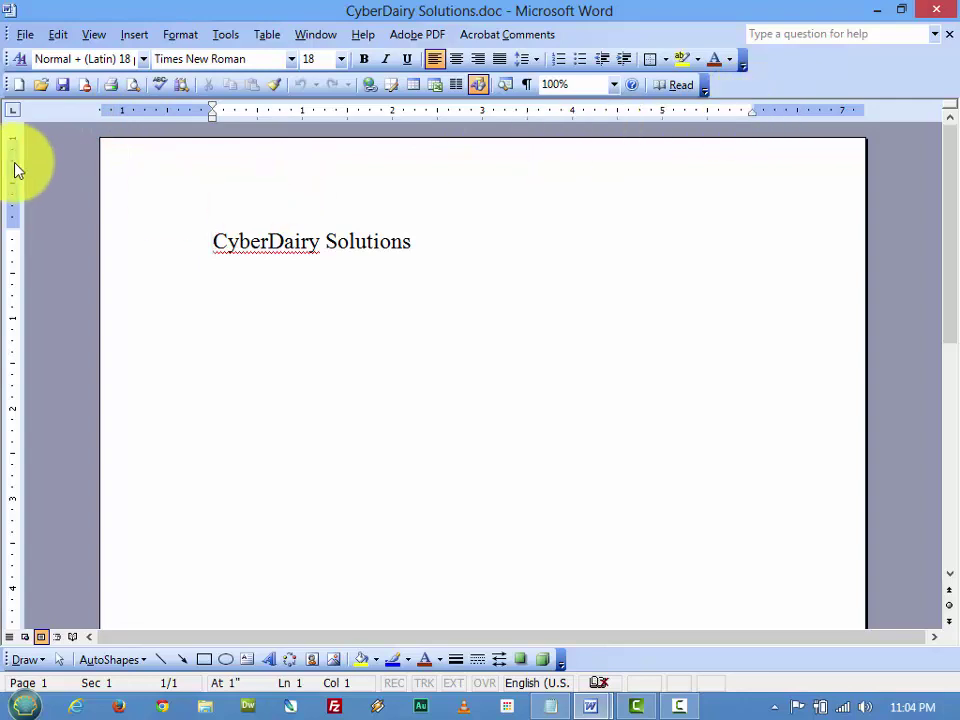
mouse_move(949, 214)
left_mouse_down()
mouse_move(936, 446)
mouse_move(935, 157)
left_mouse_up()
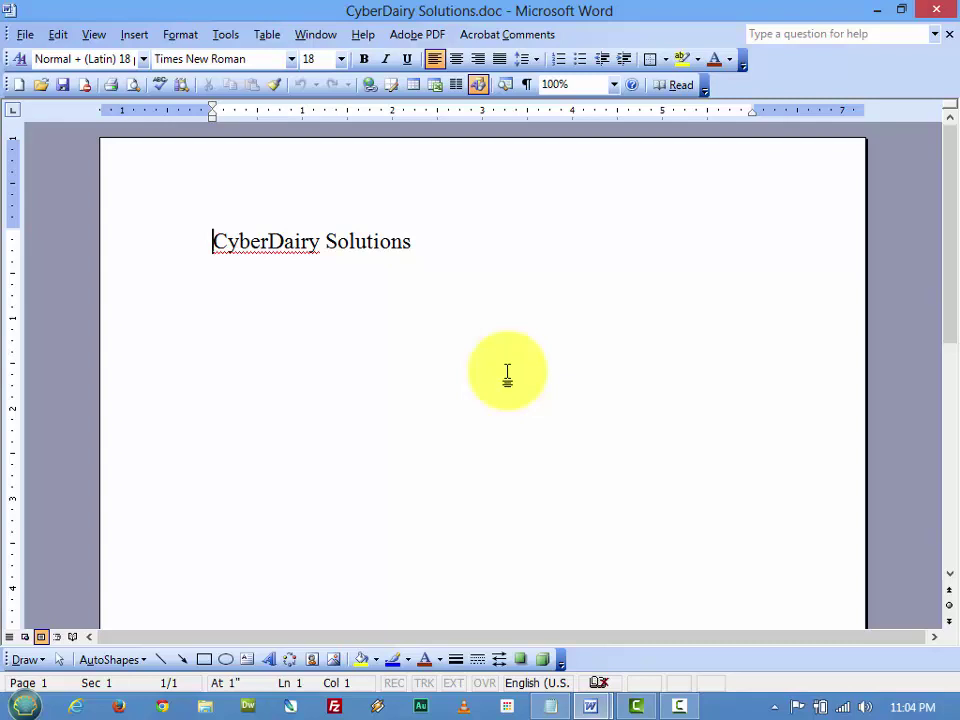
In Page Setup, set the left and right margins to .75".
left_click(25, 36)
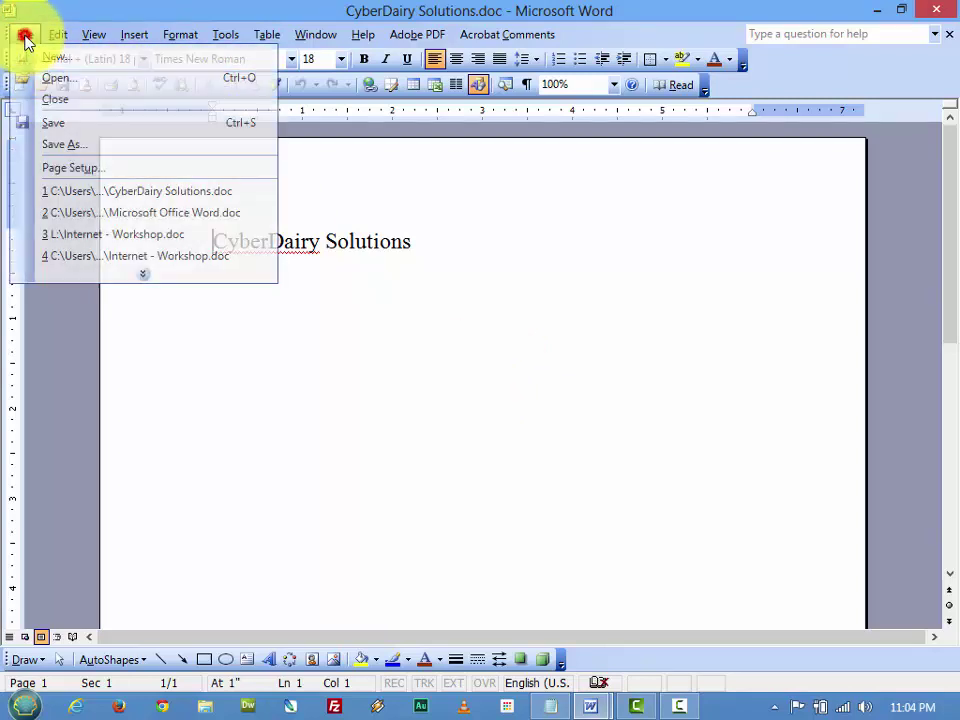
left_click(143, 274)
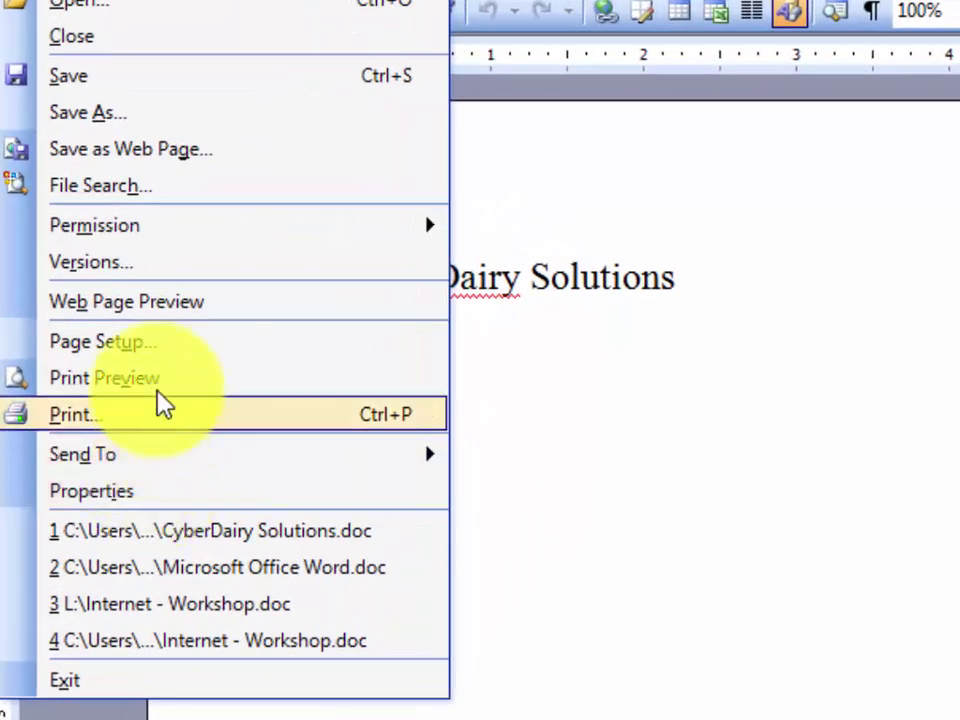
key("Escape")
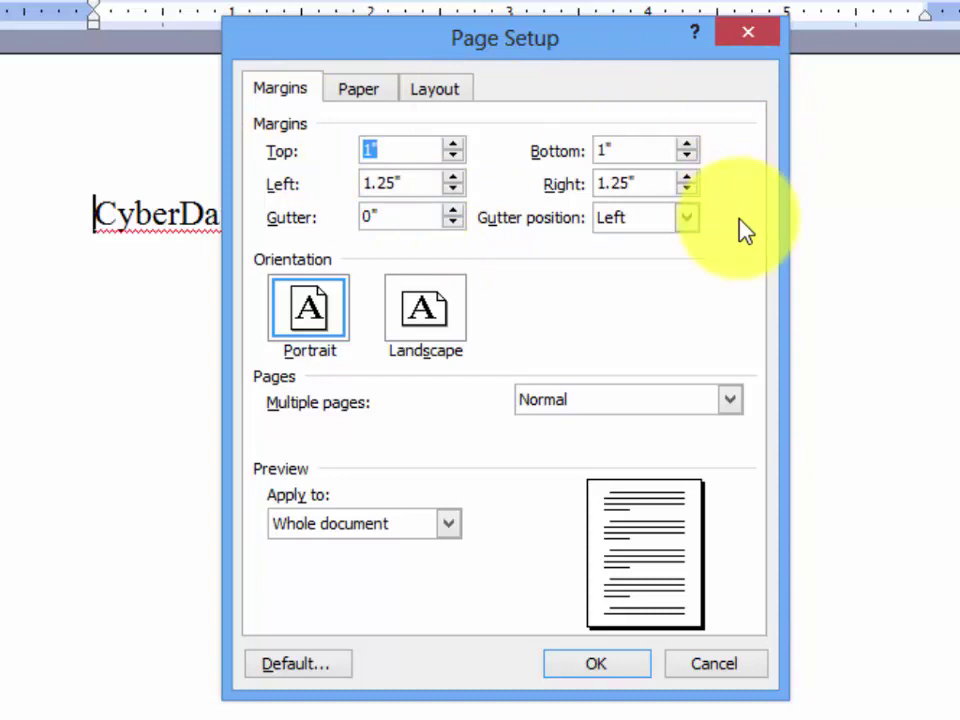
left_click(405, 148)
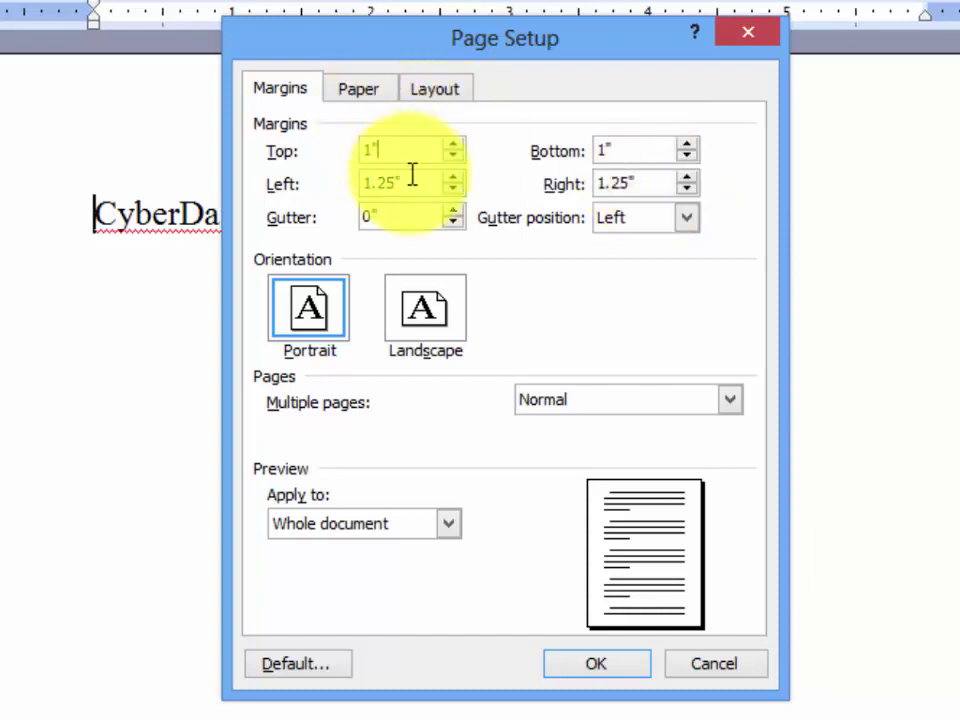
left_click_drag(412, 176, 326, 176)
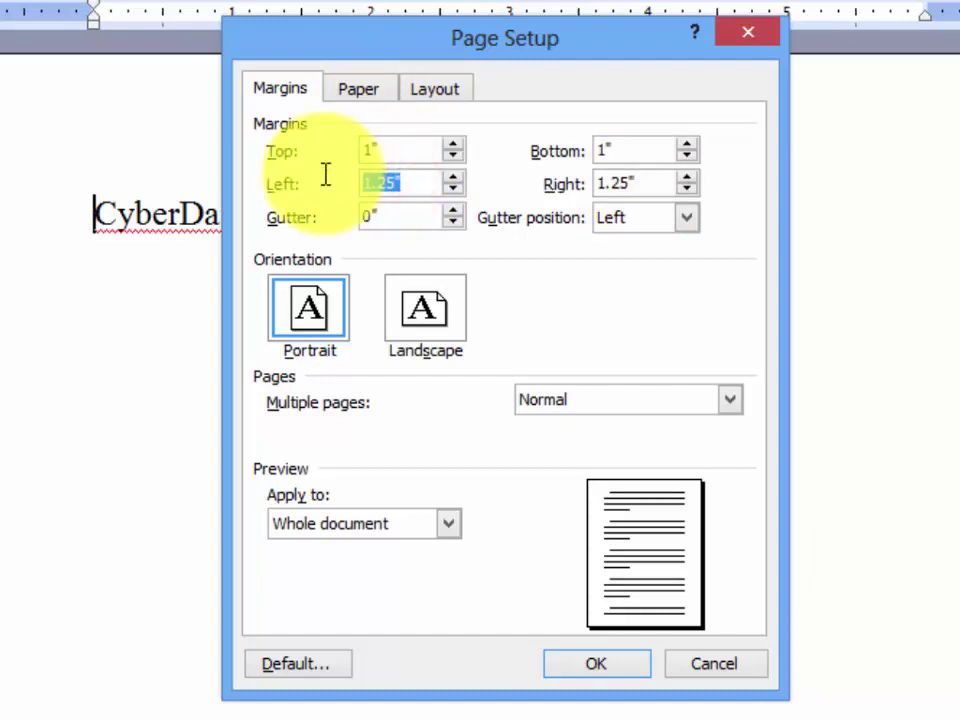
type(".75")
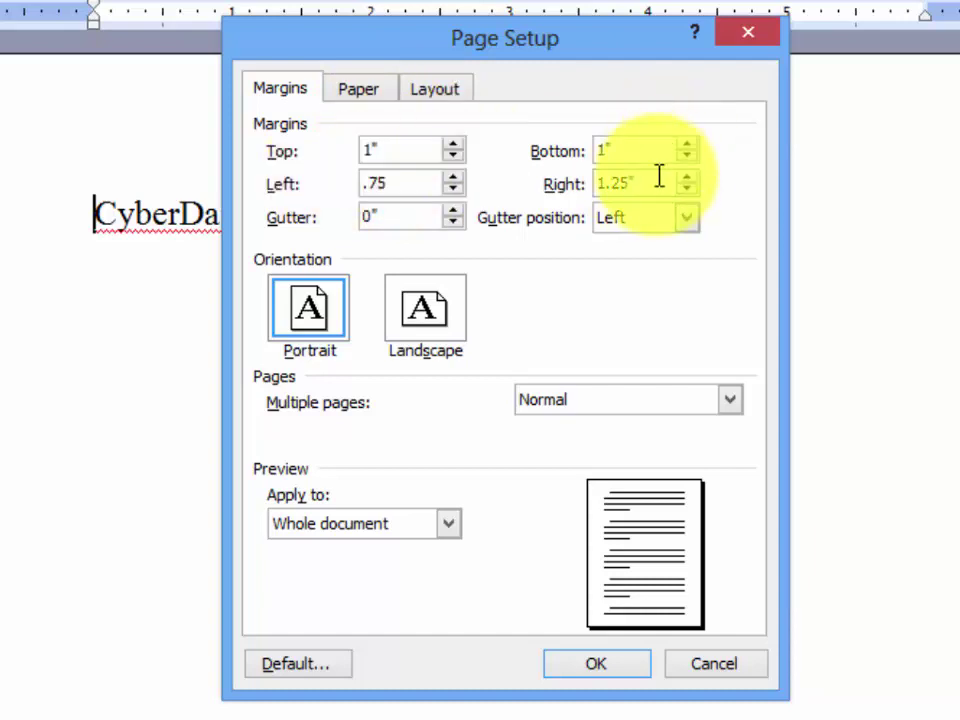
left_click_drag(659, 180, 597, 182)
type(".")
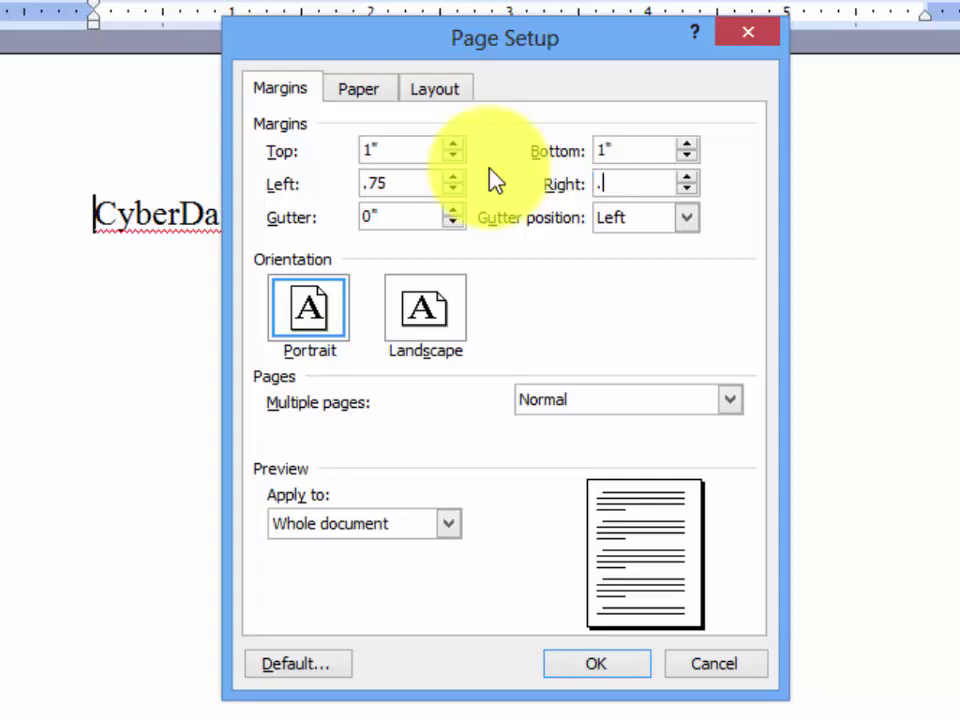
type("75")
Keep the top margin at 1" and set the bottom margin to .5".
left_click_drag(413, 142, 332, 150)
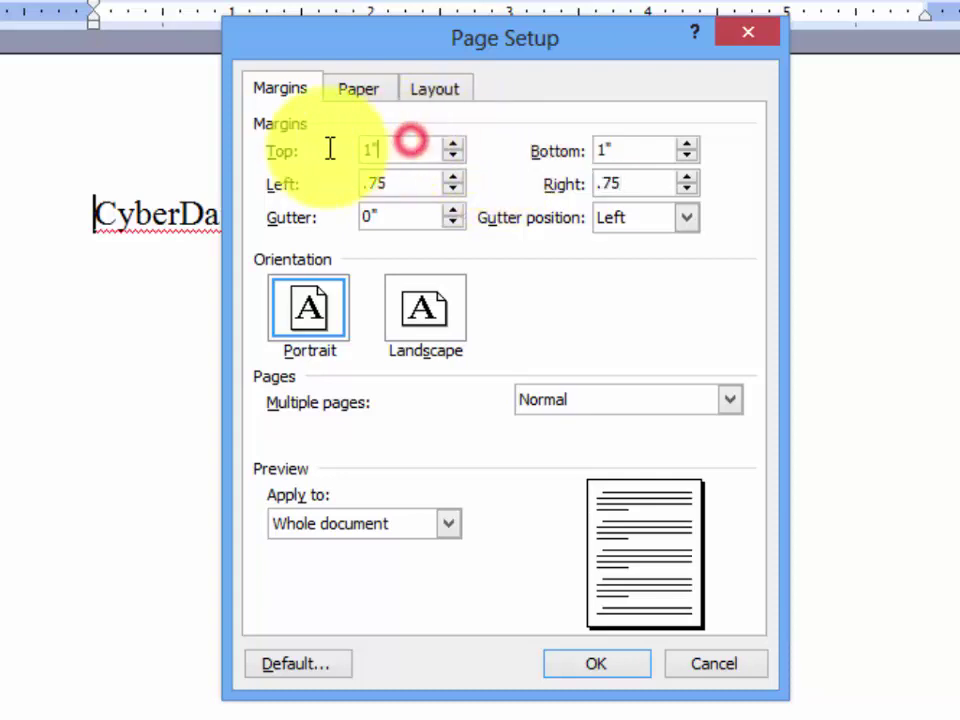
left_click(640, 145)
double_click(640, 145)
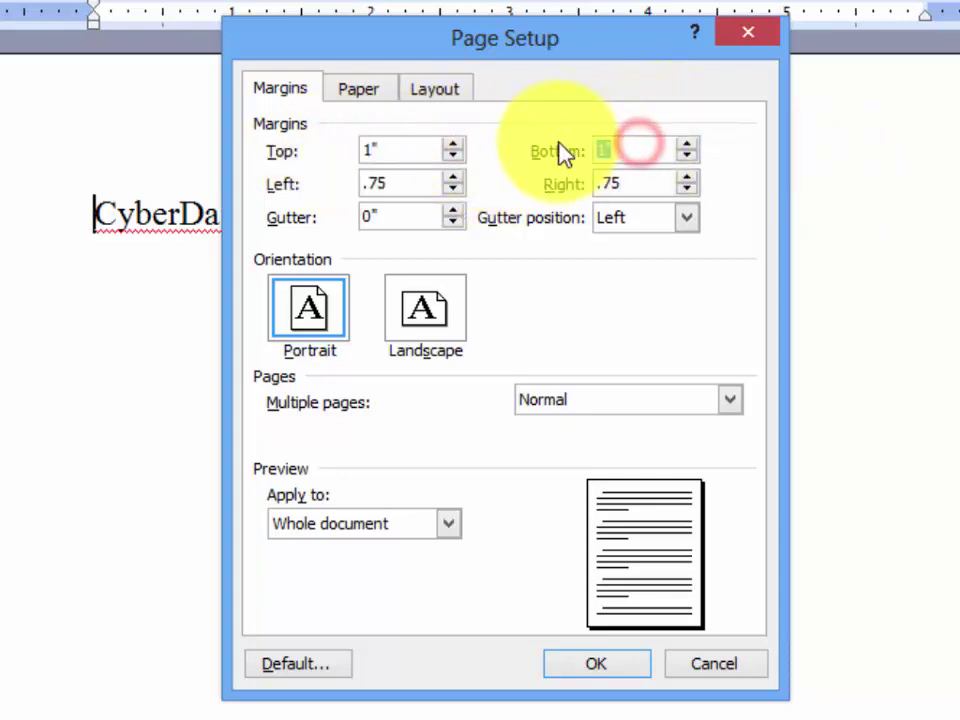
type(".5")
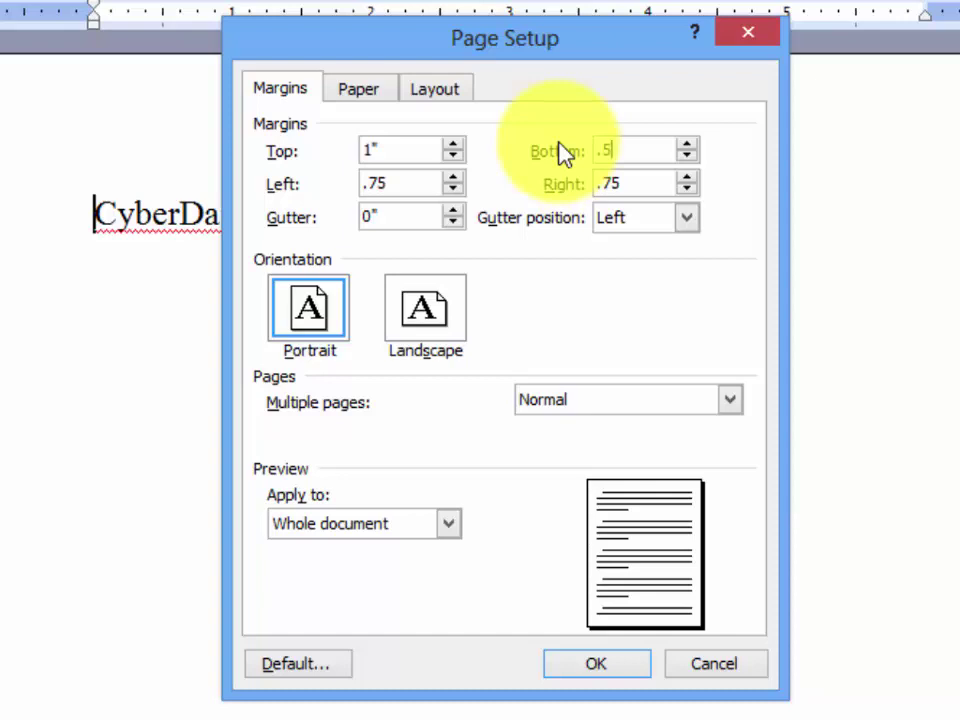
left_click(574, 324)
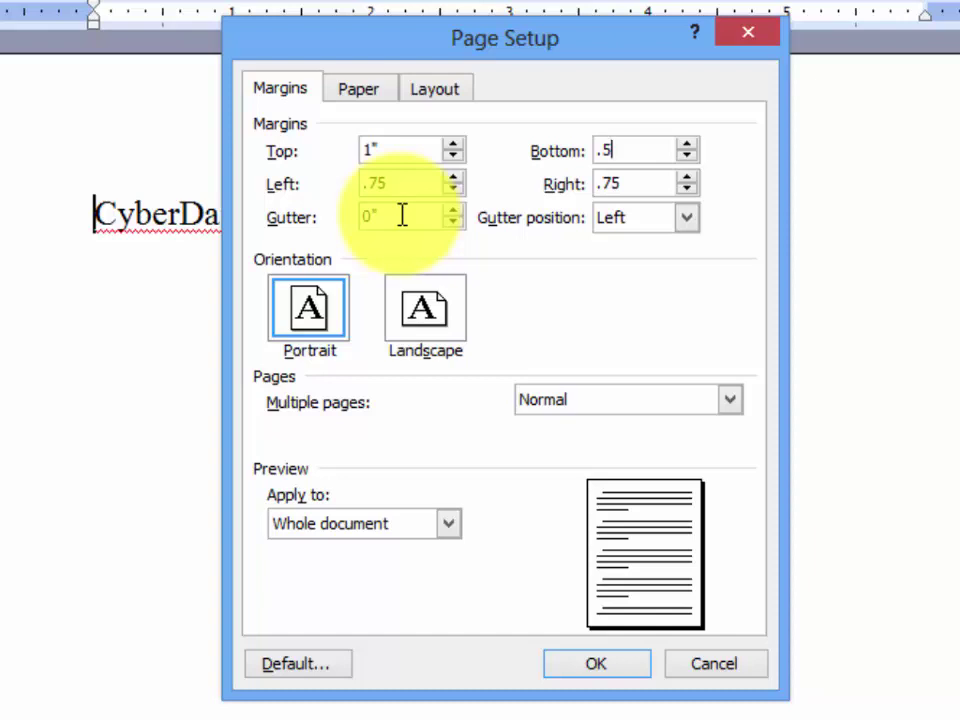
Raise the gutter to 0.5".
double_click(426, 217)
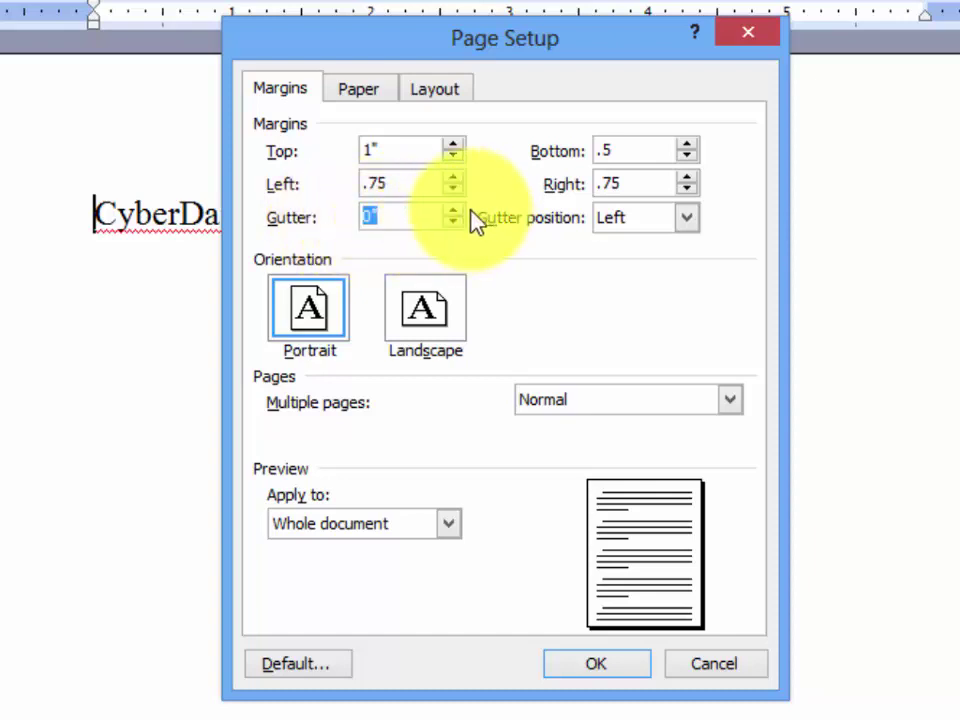
left_click(458, 210)
left_click(456, 210)
left_click(456, 210)
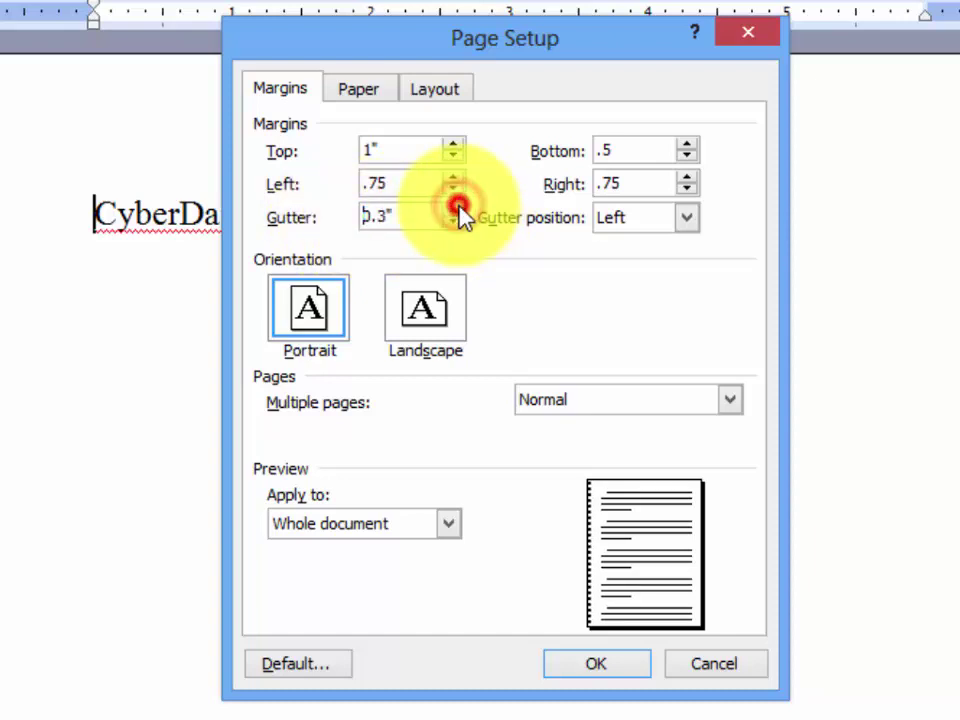
left_click(452, 211)
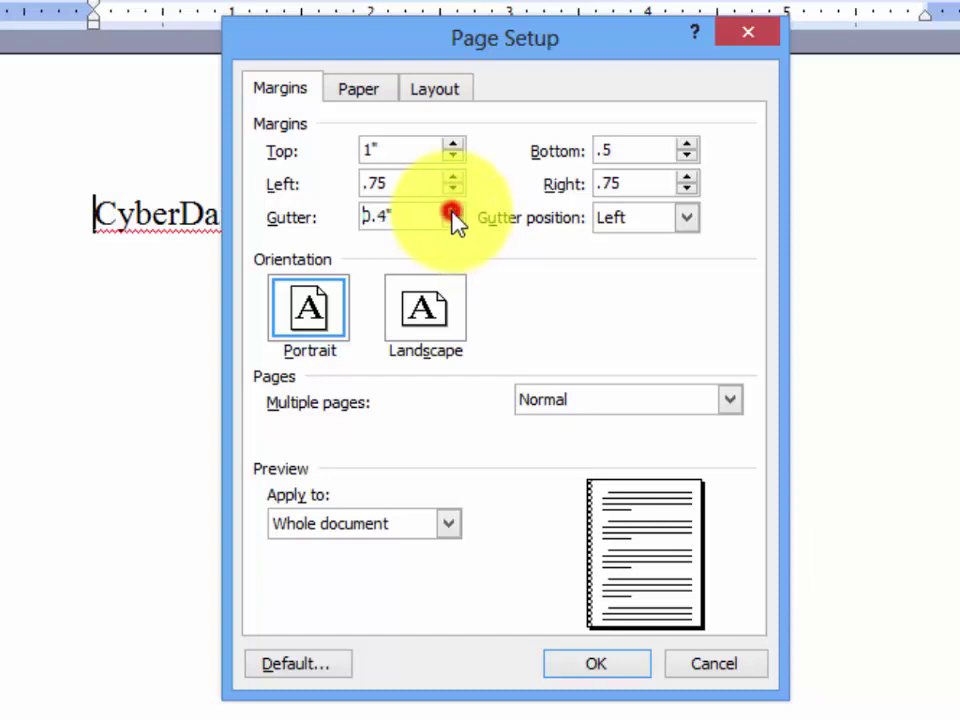
left_click(452, 211)
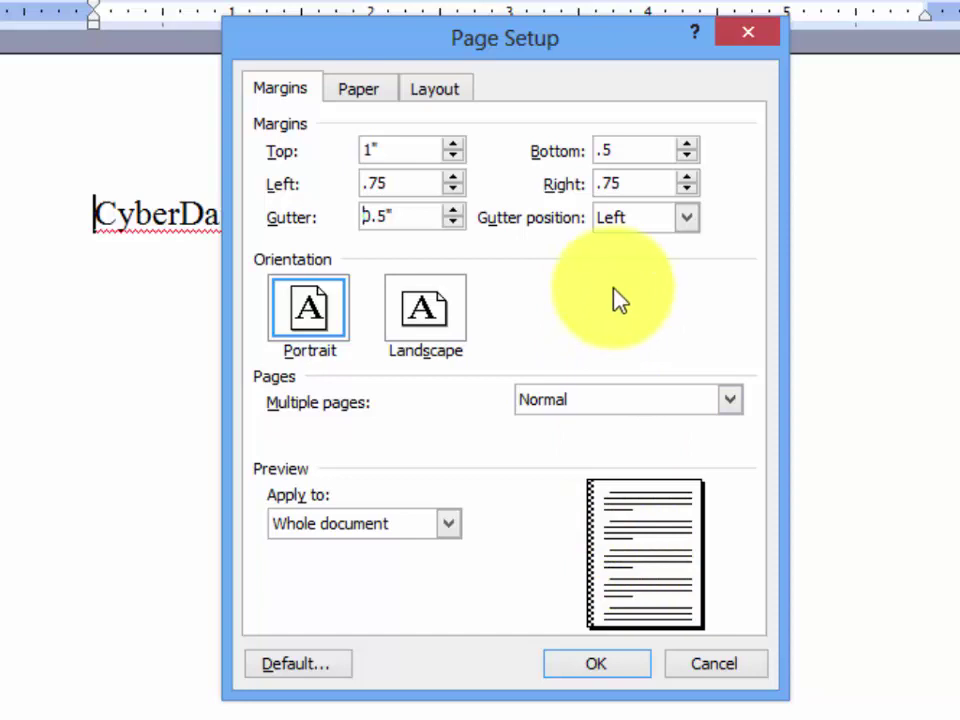
Try the Top gutter position, then put the gutter back on the Left.
left_click(688, 219)
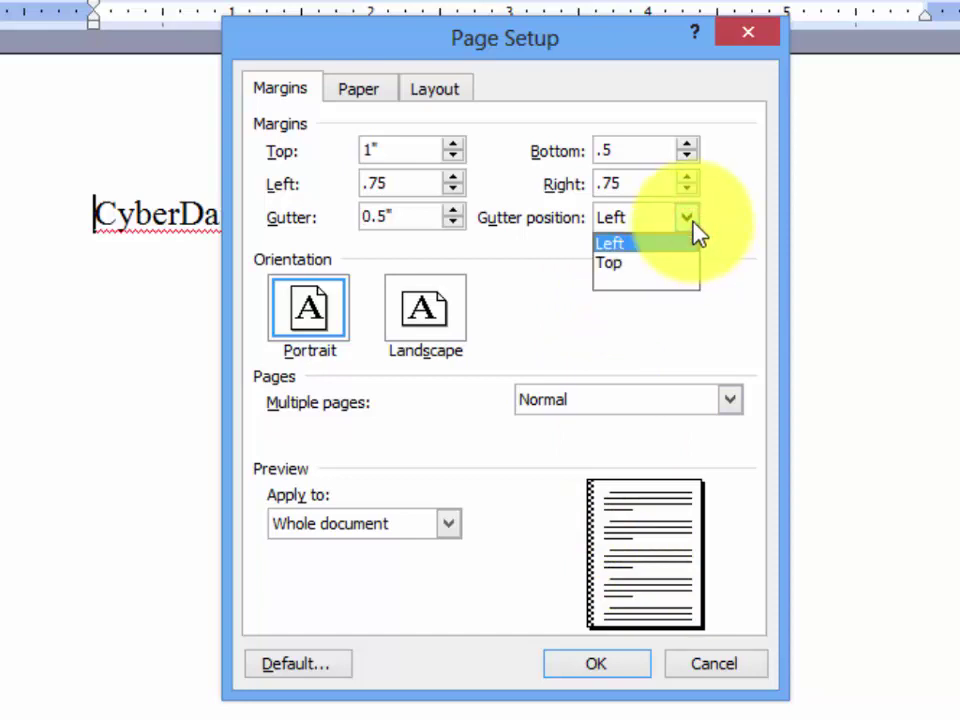
left_click(649, 263)
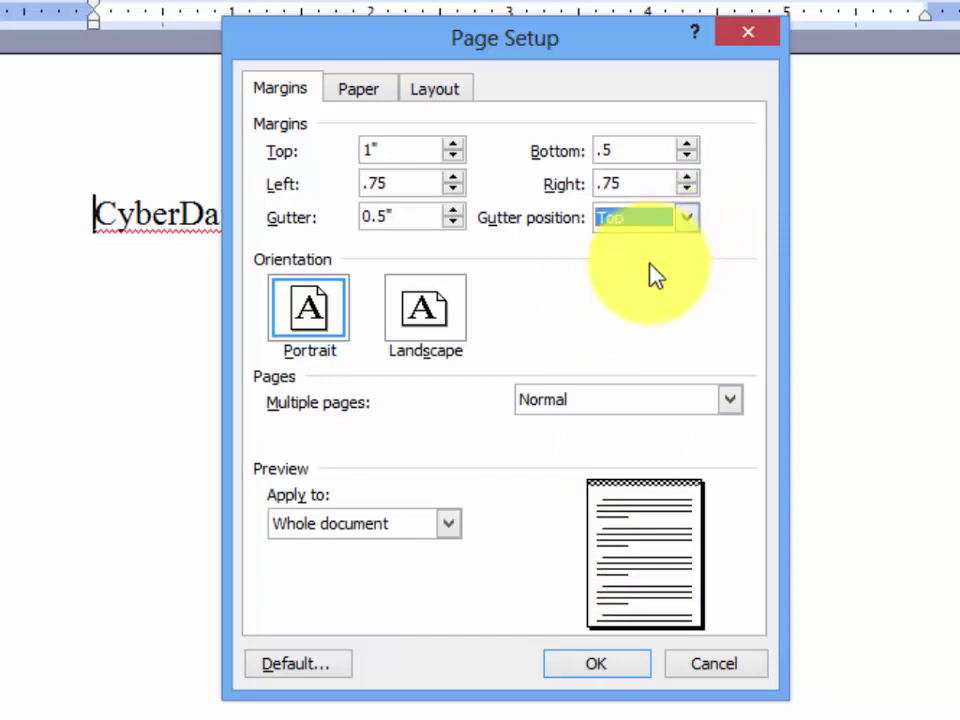
left_click(687, 220)
left_click(678, 243)
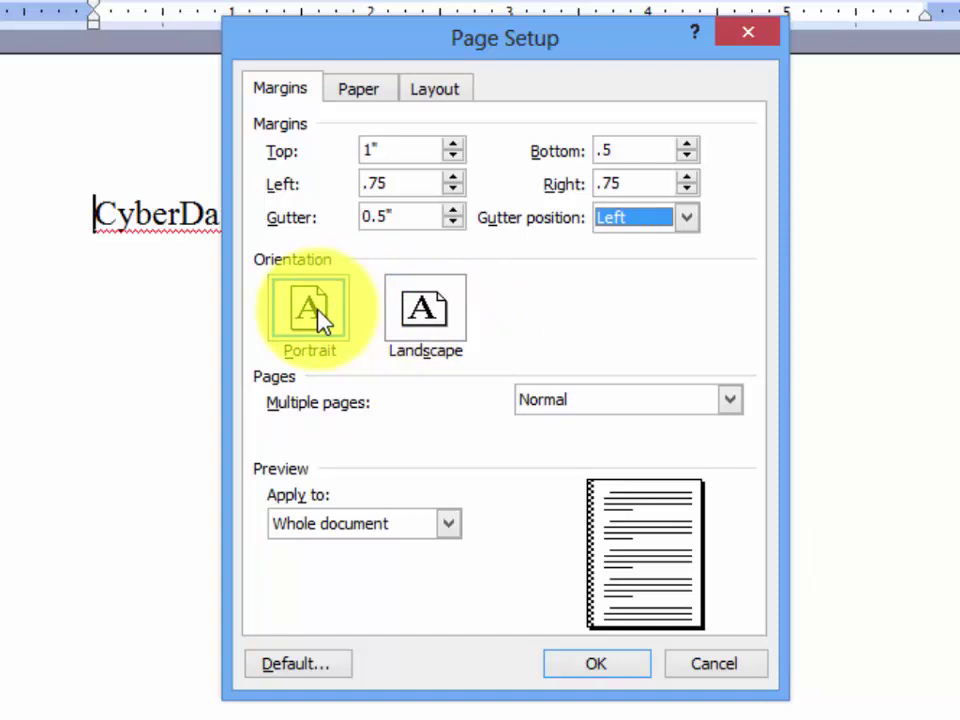
Try Landscape orientation and leave the page in Portrait.
left_click(455, 318)
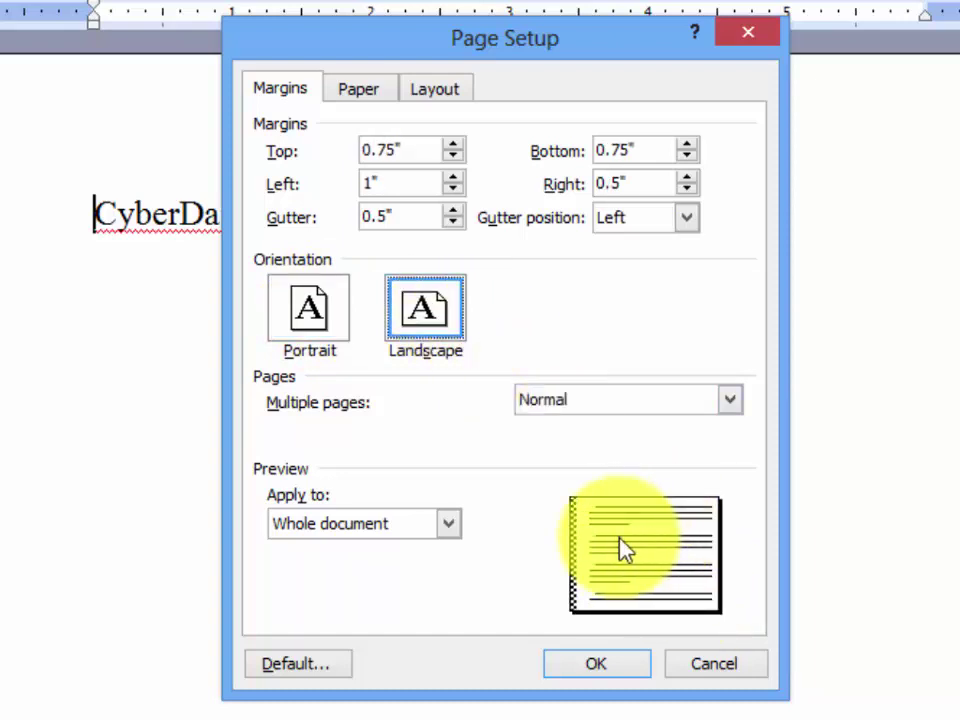
left_click(314, 318)
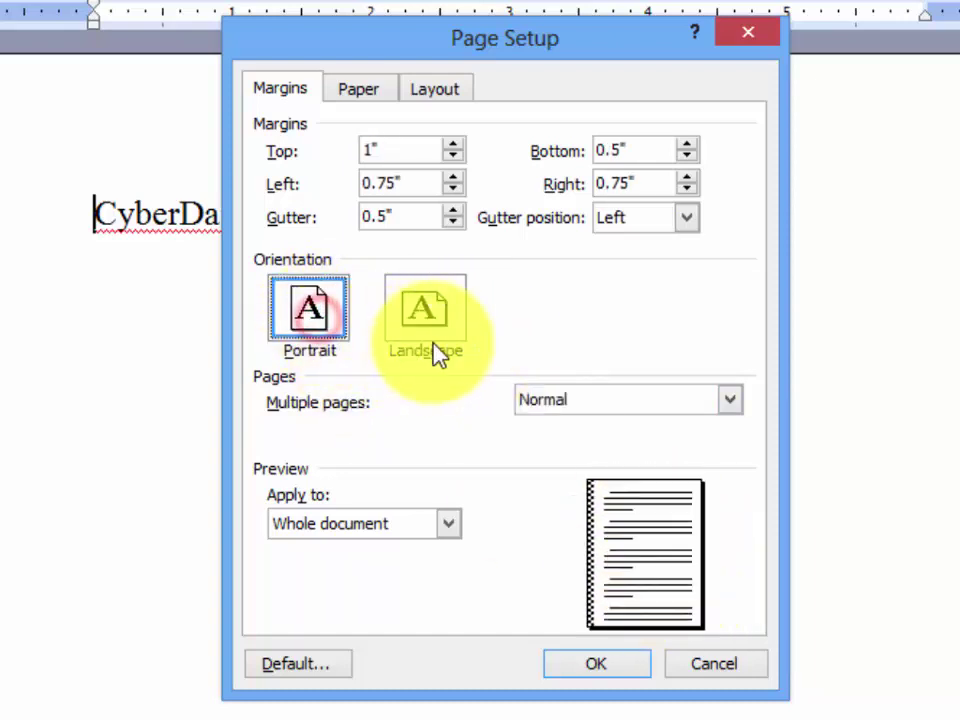
left_click(435, 335)
left_click(300, 318)
Try Mirror margins for multiple pages, then set it back to Normal.
left_click(730, 400)
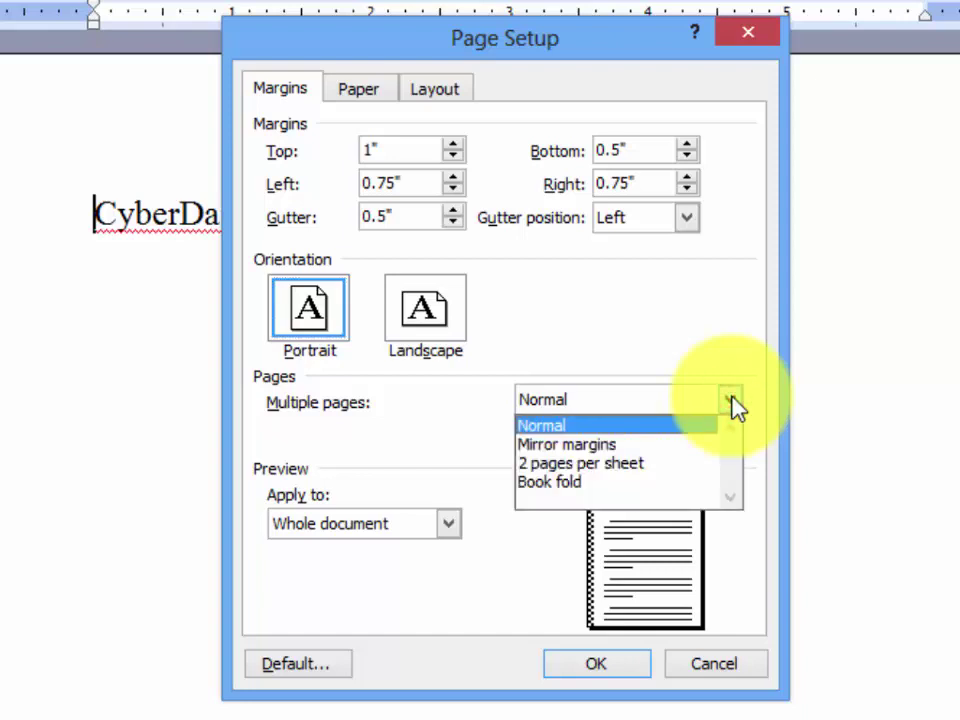
left_click(664, 444)
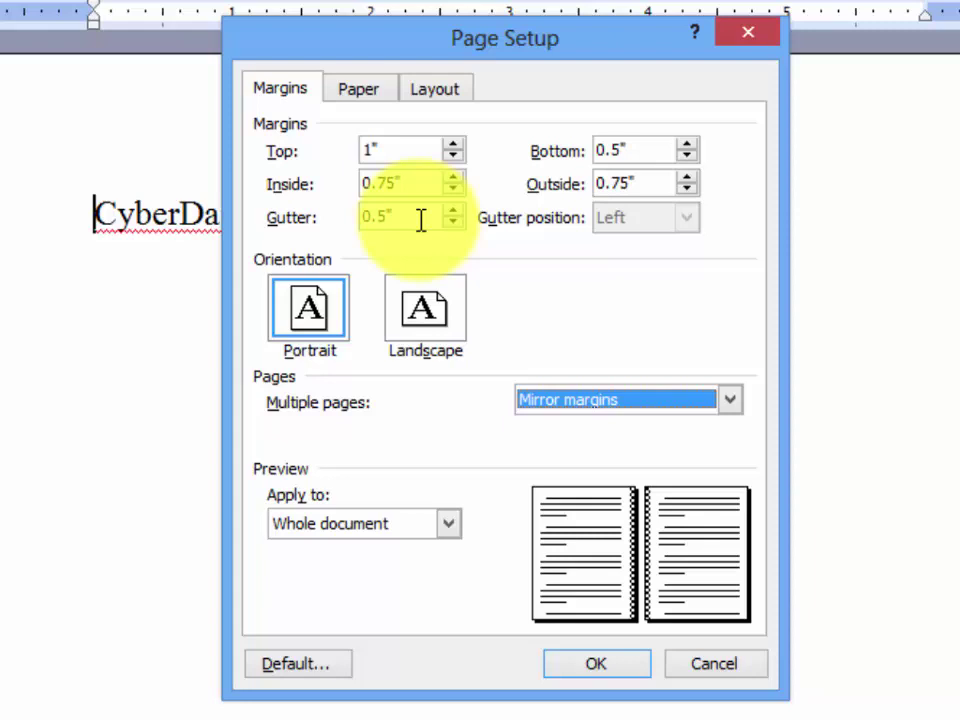
left_click(588, 402)
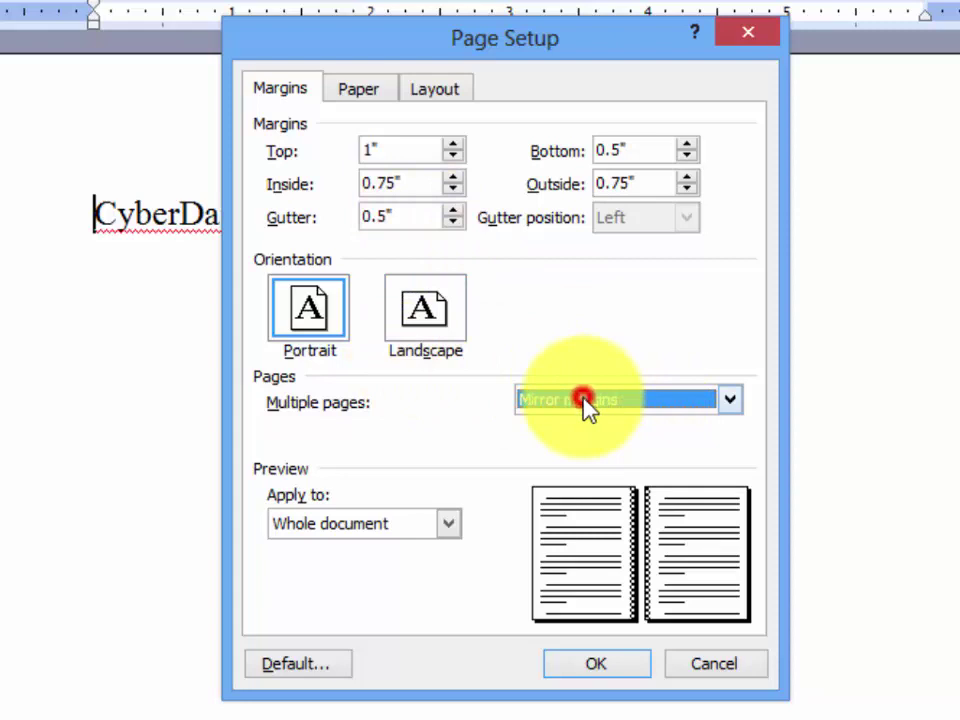
left_click(565, 428)
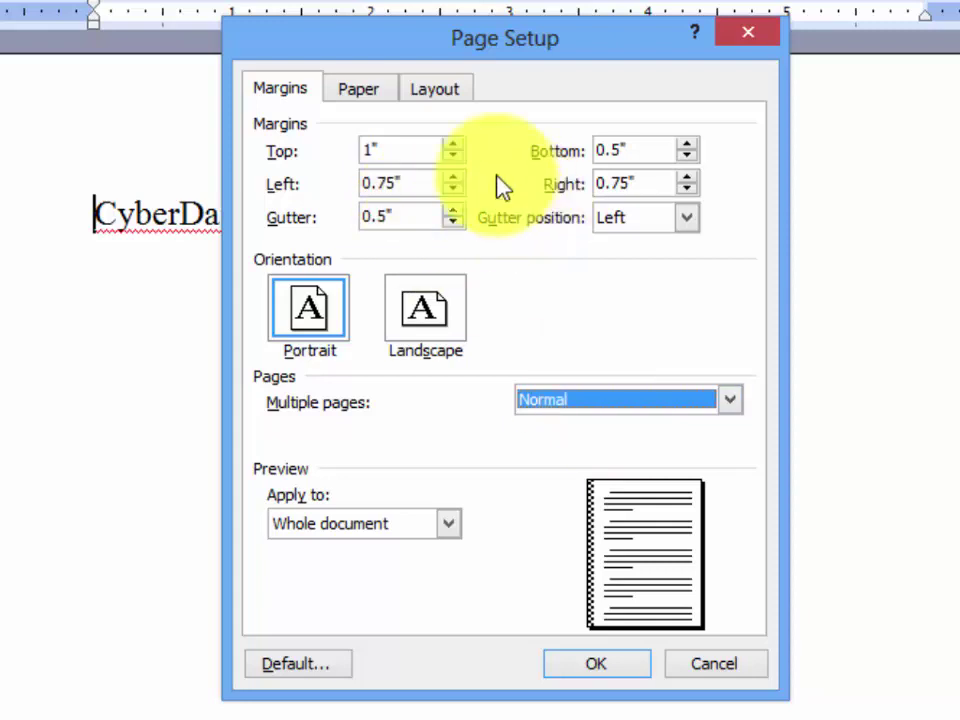
left_click(361, 93)
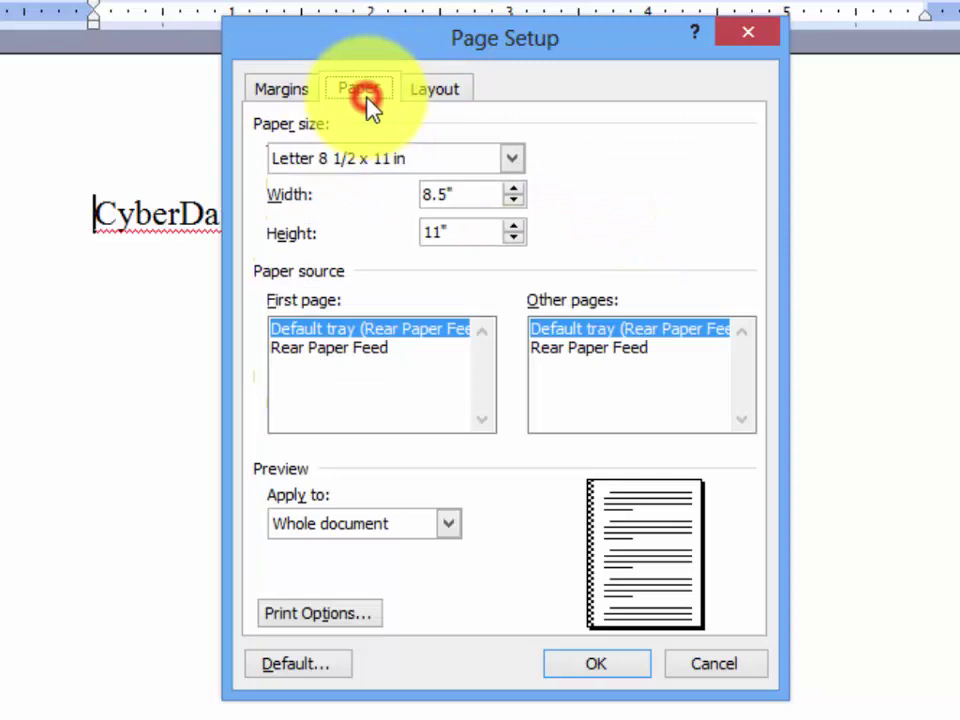
Choose A4 210 x 297 mm as the paper size and apply the page setup with OK.
left_click(517, 158)
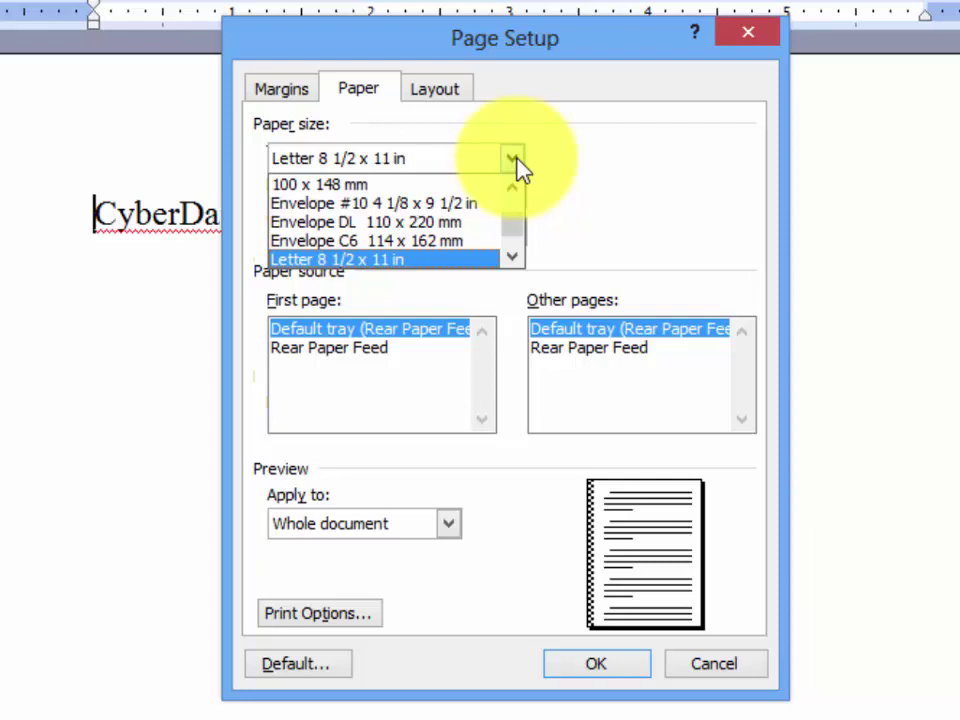
key("Down")
key("Down")
key("Down")
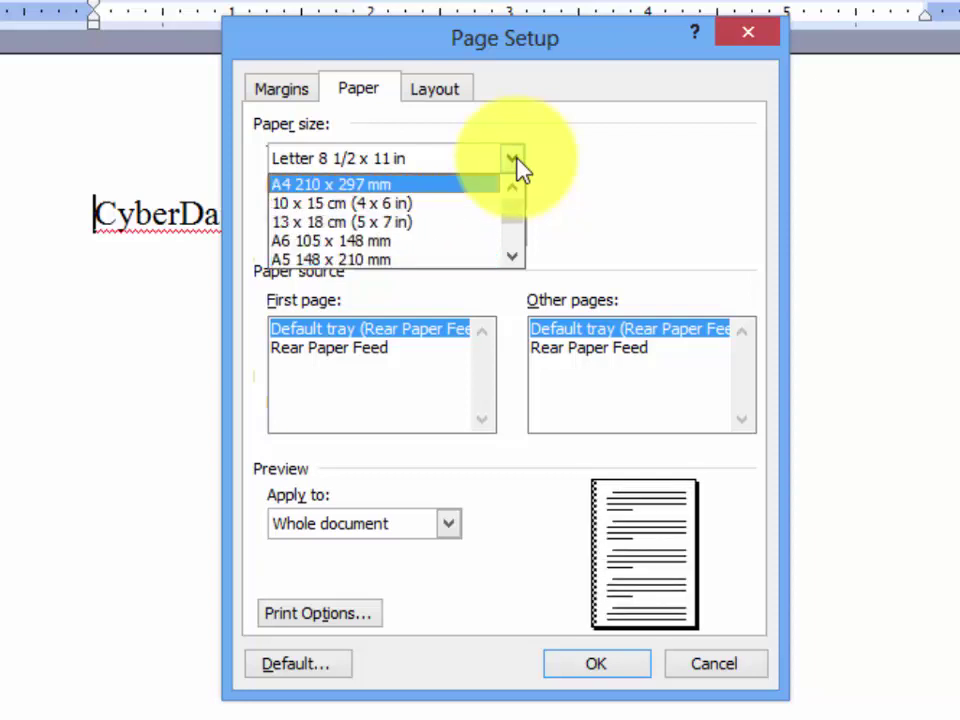
key("Down")
key("Down")
key("Down")
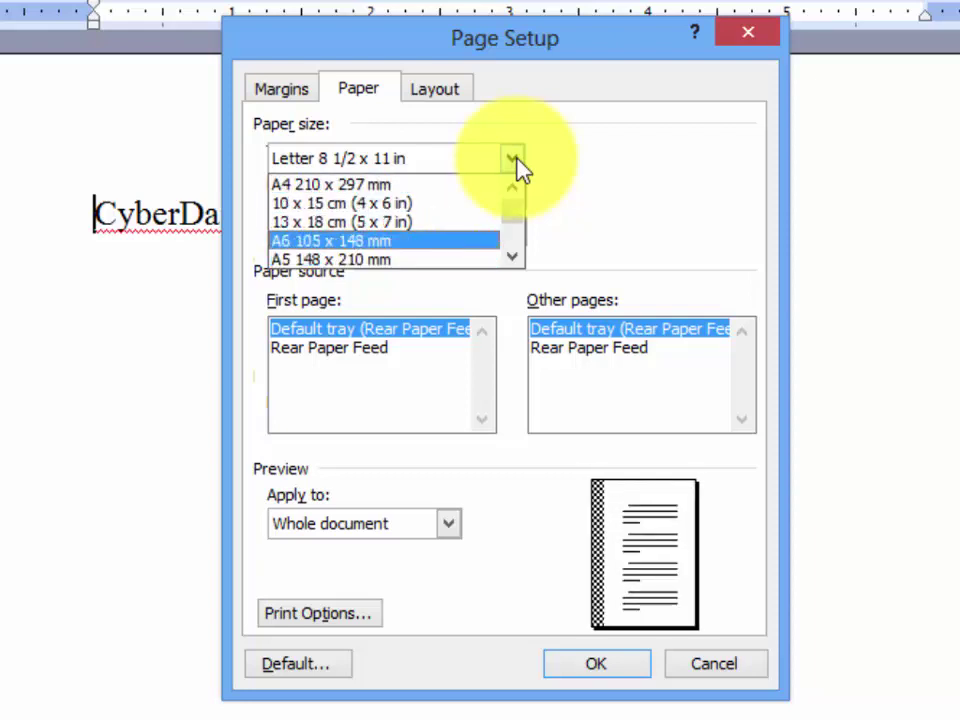
key("Up")
key("Up")
key("Up")
key("Return")
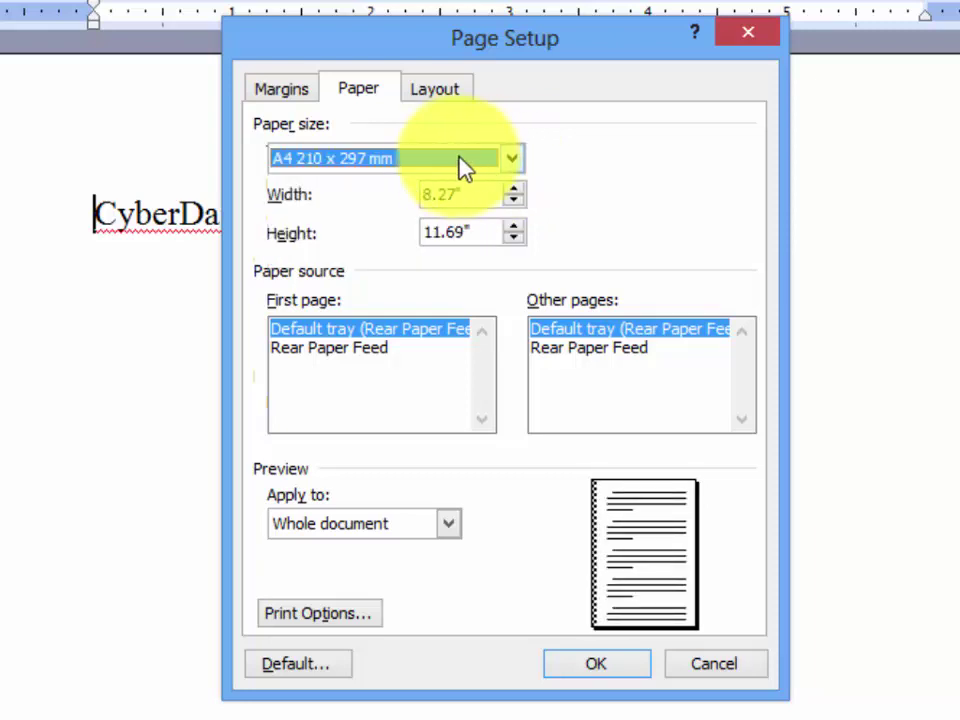
left_click(478, 163)
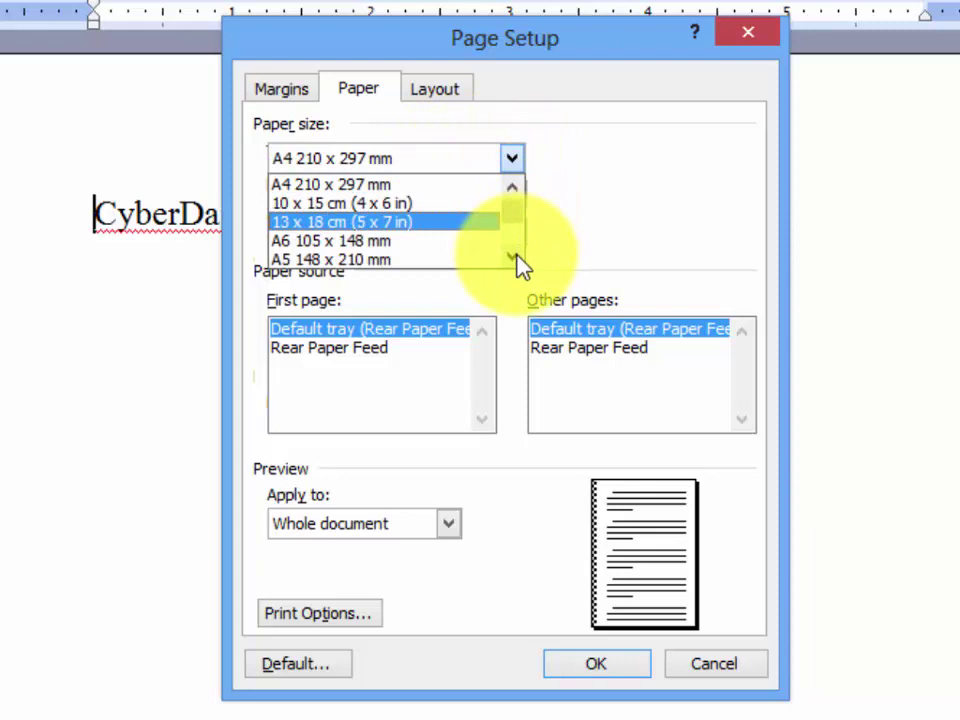
left_click(383, 183)
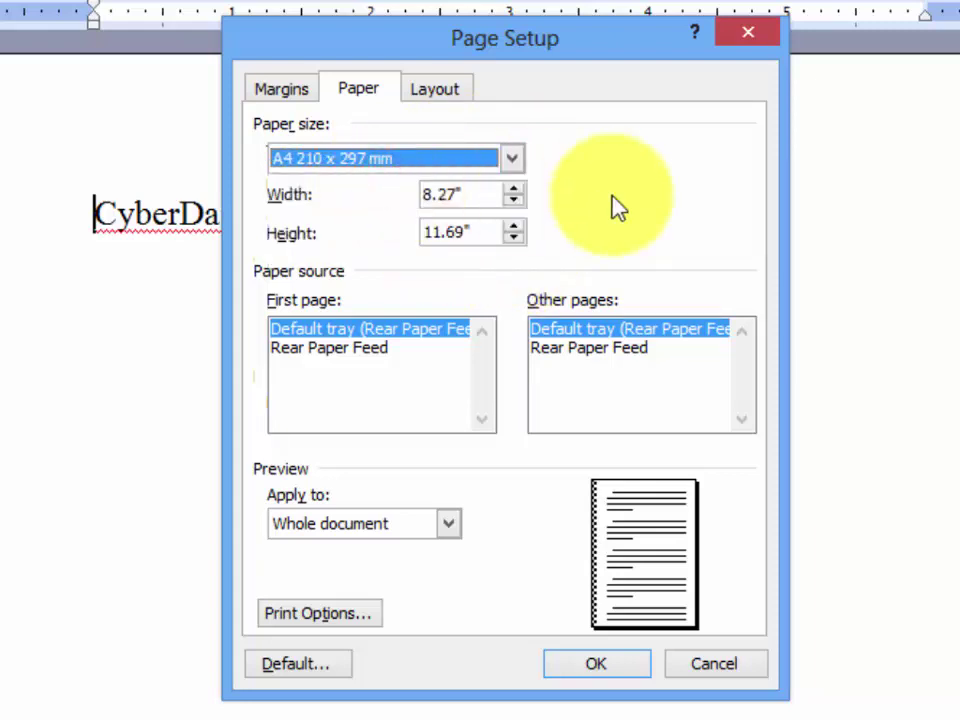
left_click(615, 668)
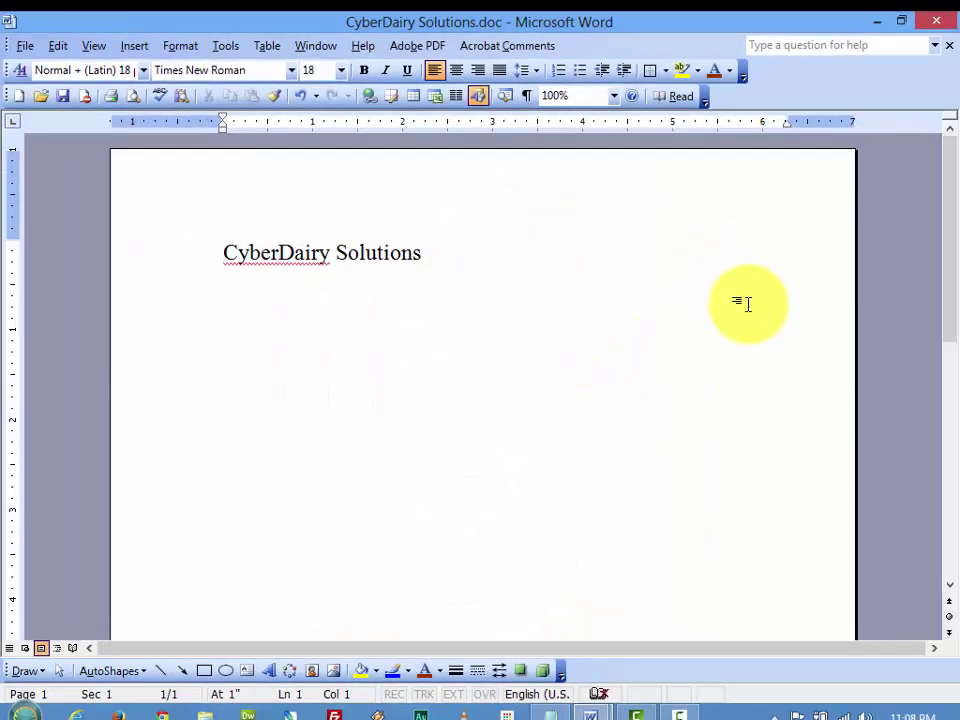
mouse_move(955, 193)
left_mouse_down()
mouse_move(936, 343)
mouse_move(936, 495)
mouse_move(926, 171)
left_mouse_up()
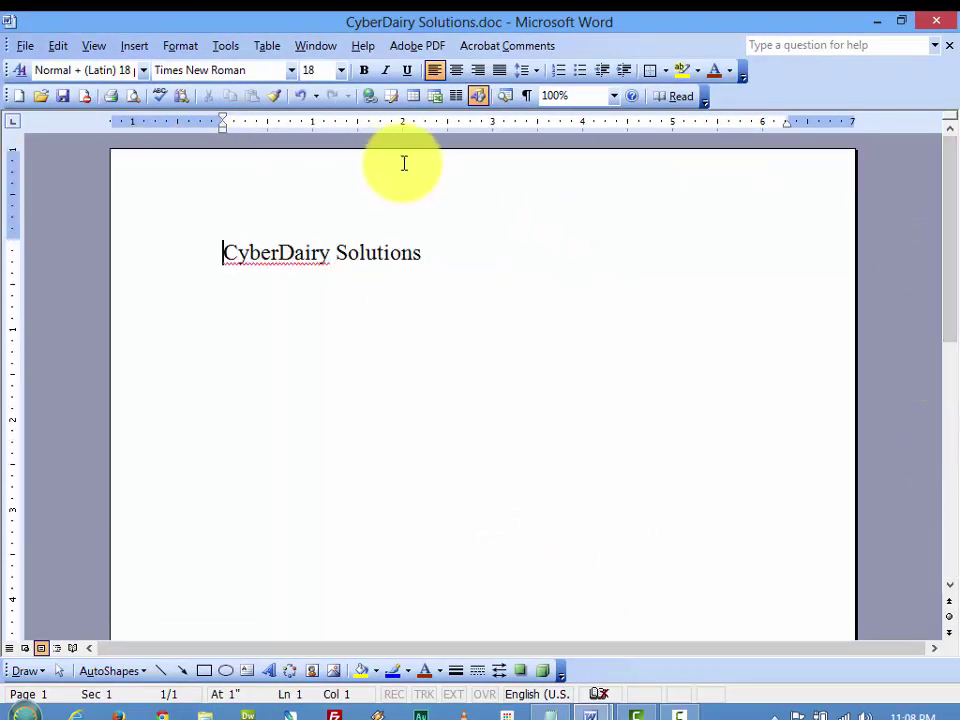
left_click_drag(949, 236, 922, 540)
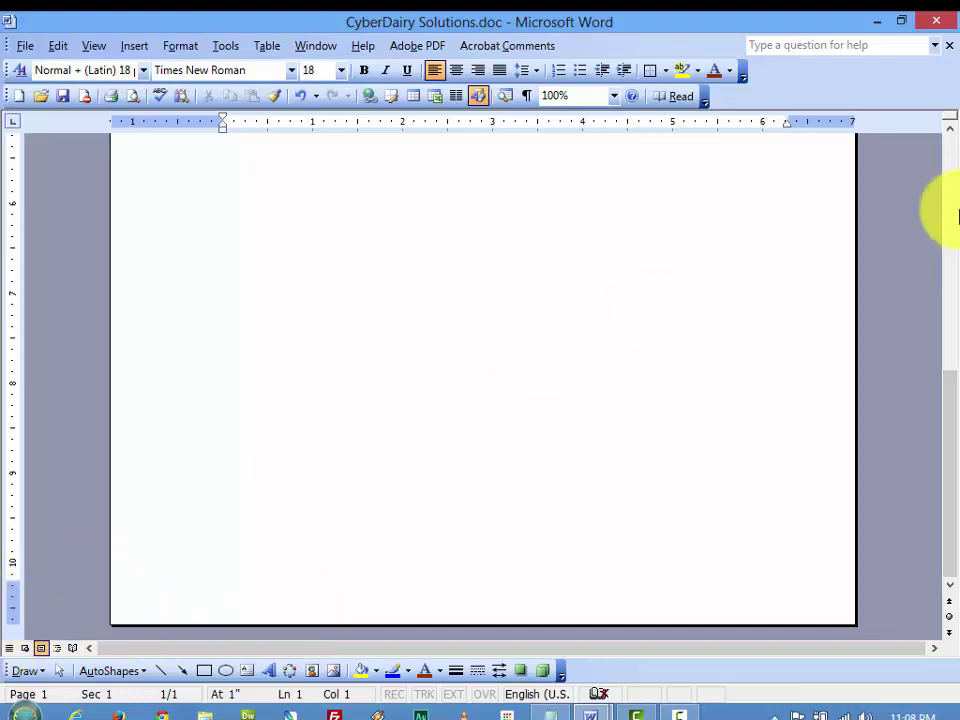
left_click(950, 176)
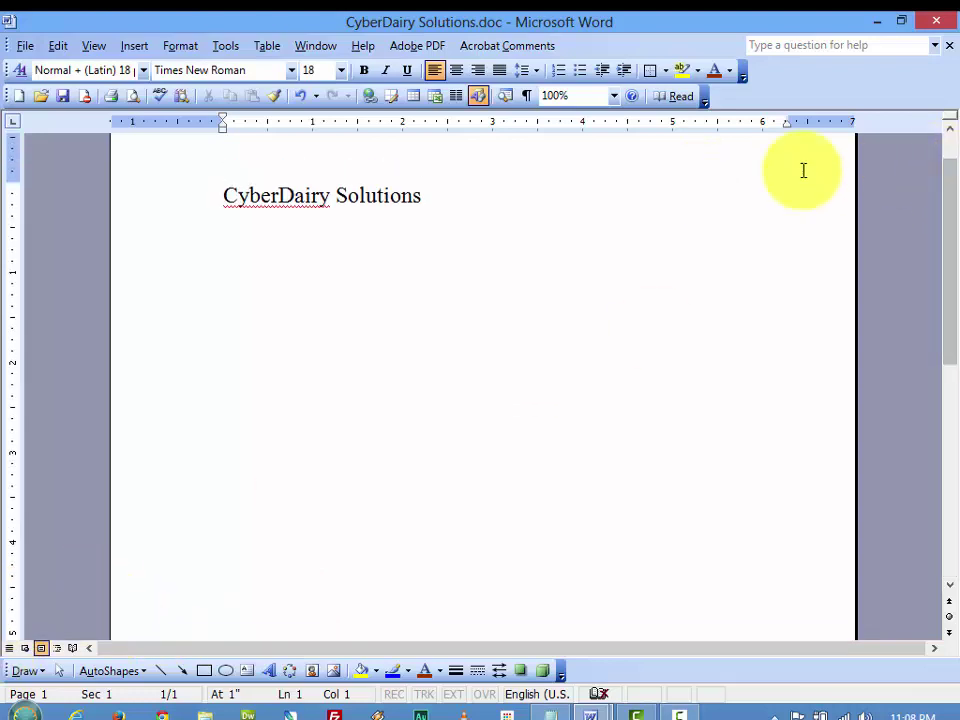
left_click_drag(951, 195, 950, 148)
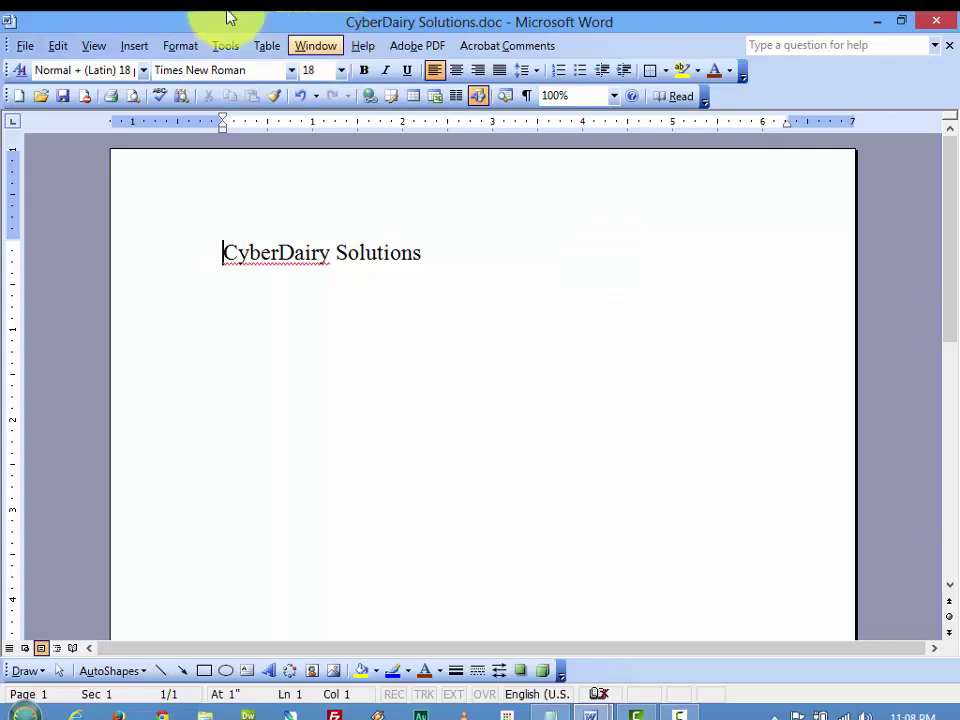
left_click(25, 46)
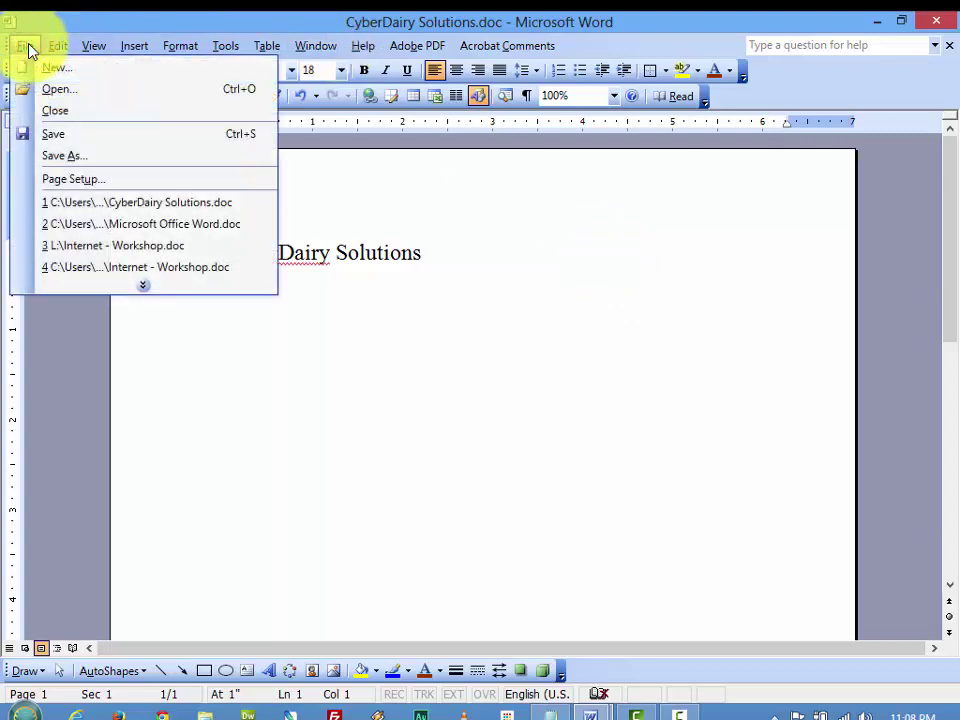
left_click(128, 288)
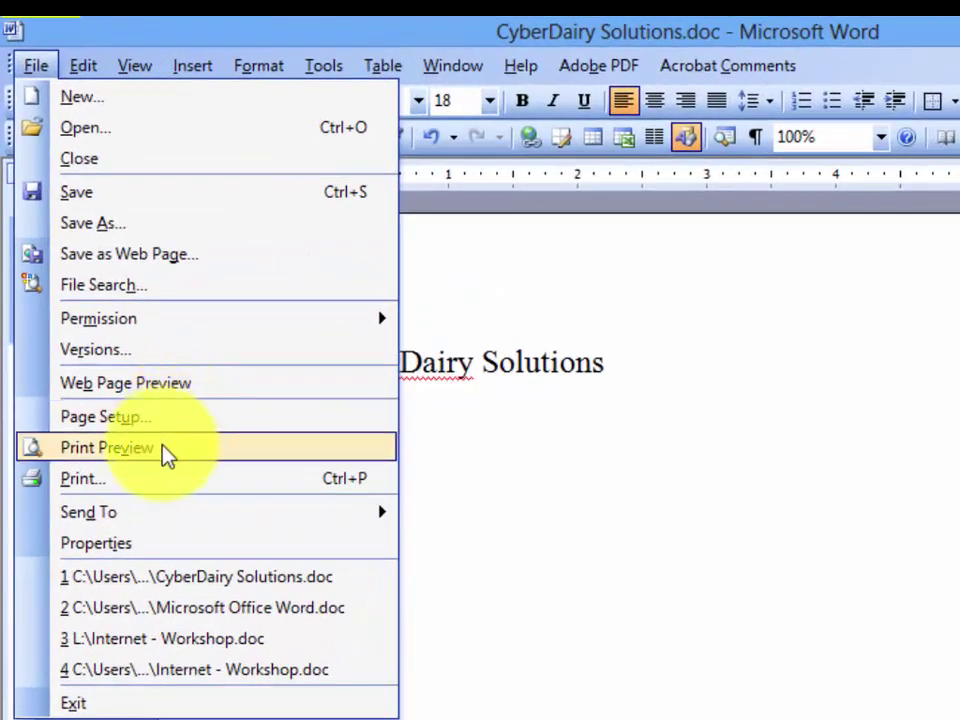
left_click(163, 452)
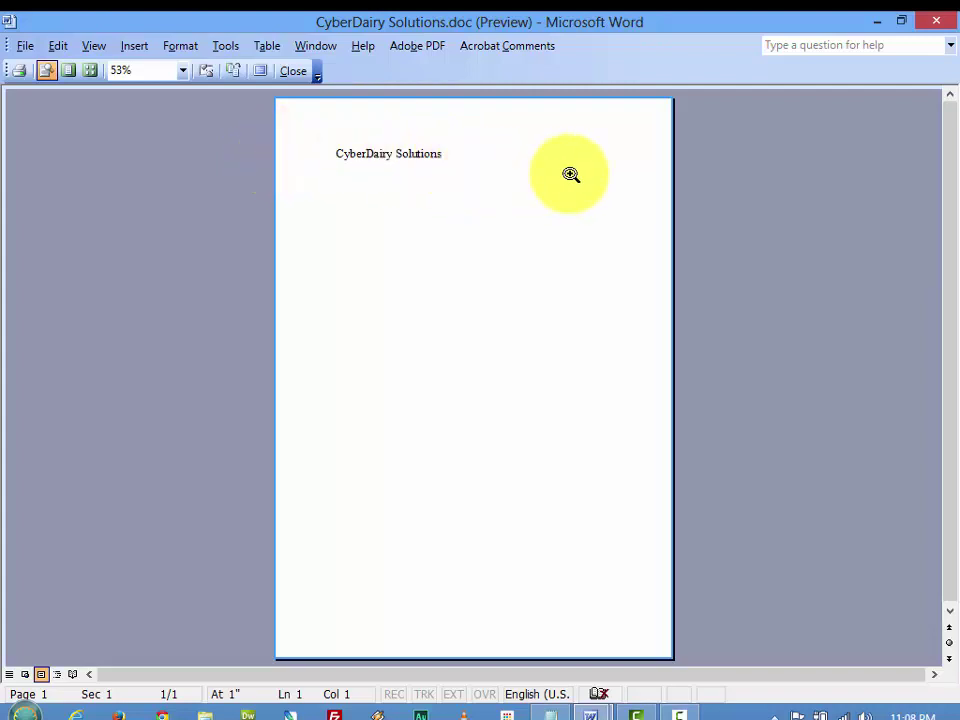
left_click(293, 74)
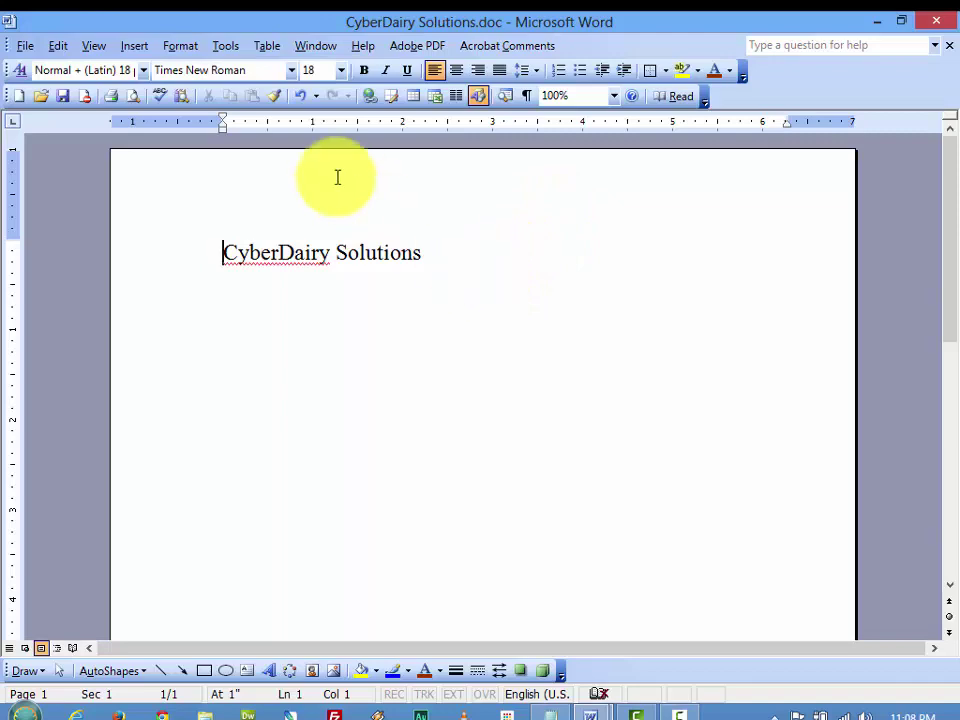
Print all pages of CyberDairy Solutions.doc as a single copy on the EPSON L110 Series.
left_click(25, 45)
left_click(155, 342)
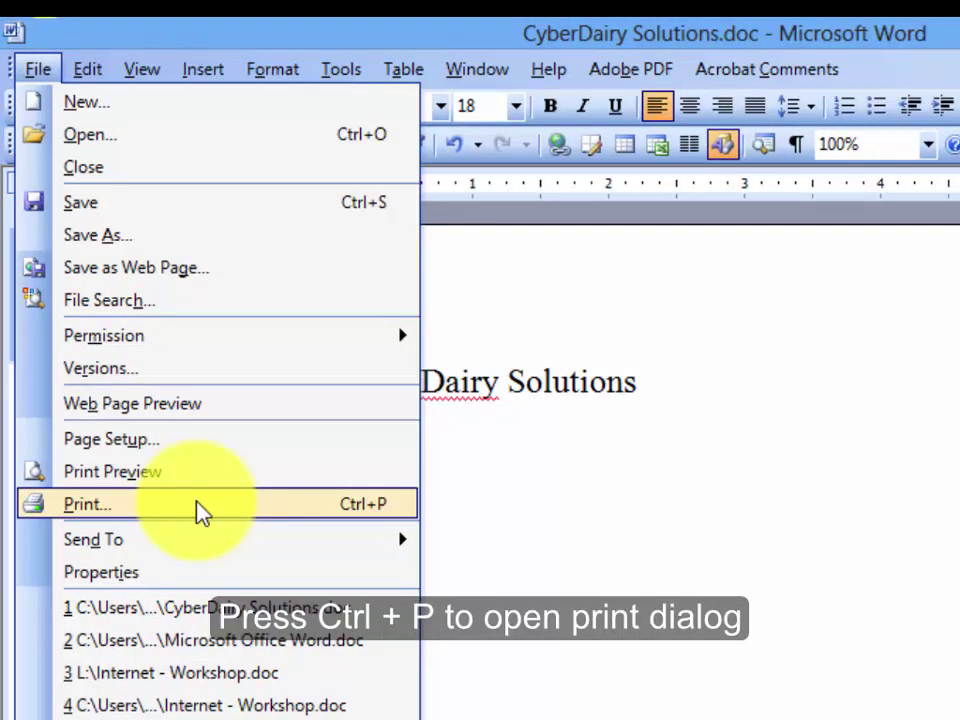
left_click(200, 507)
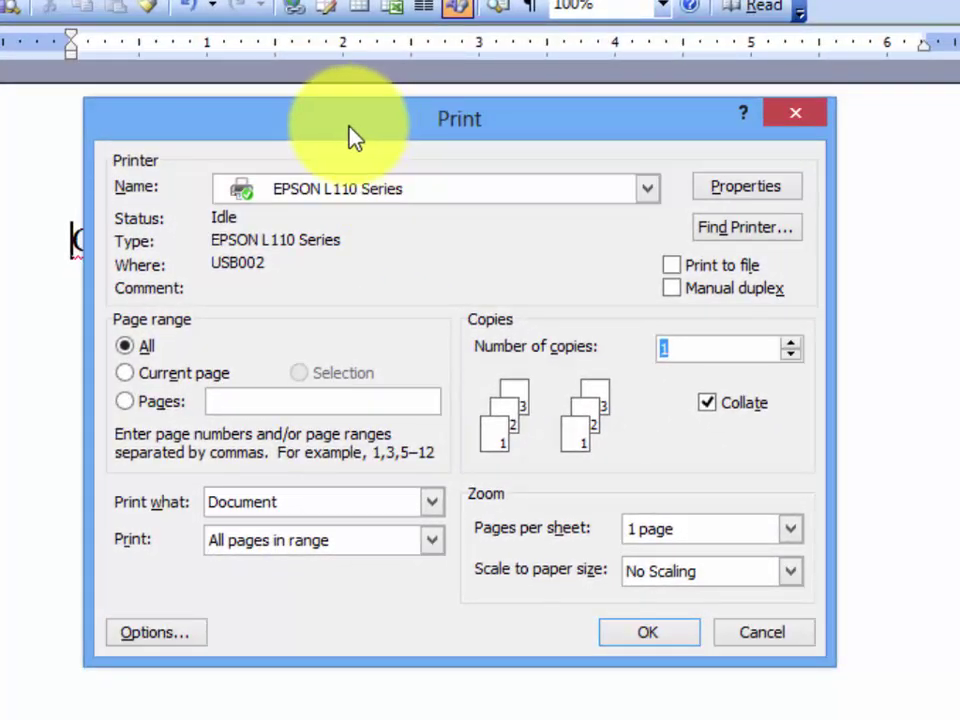
left_click(604, 188)
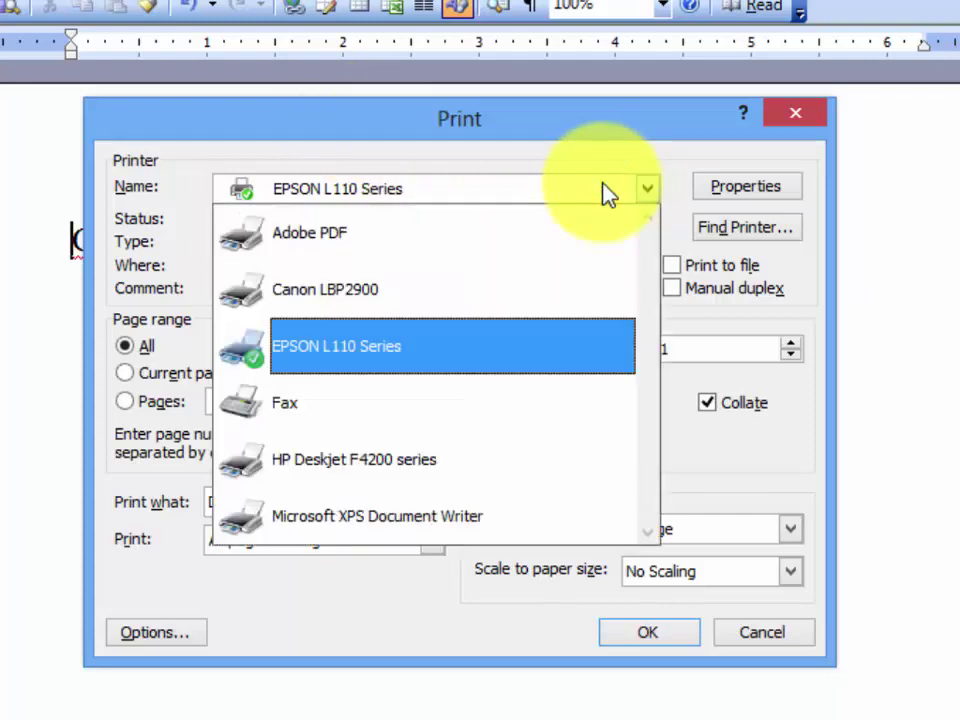
left_click(604, 188)
left_click(733, 348)
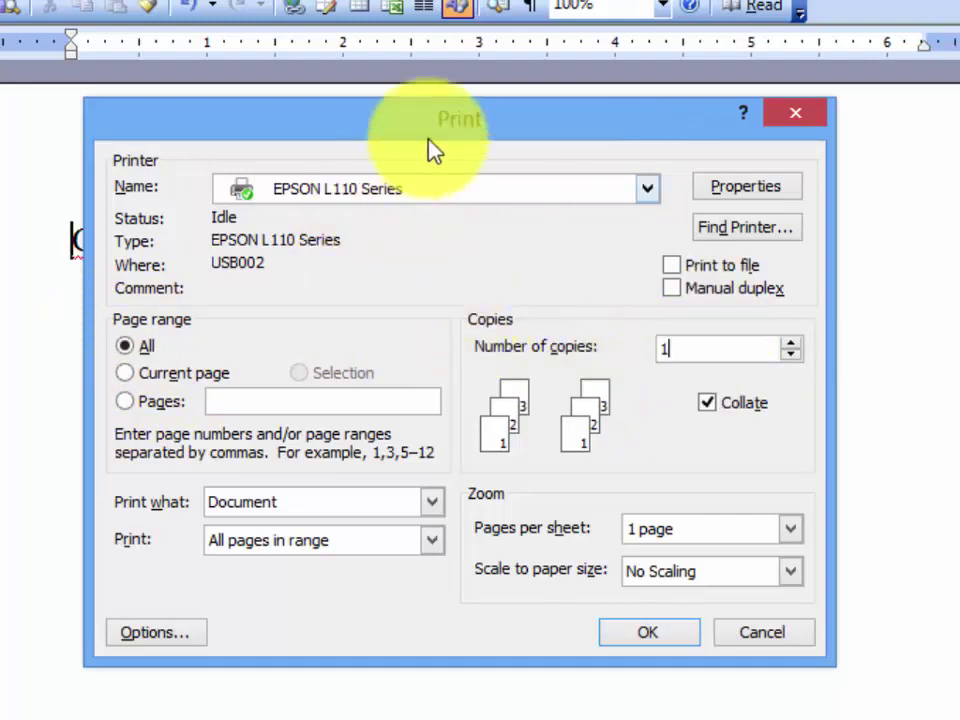
left_click(712, 347)
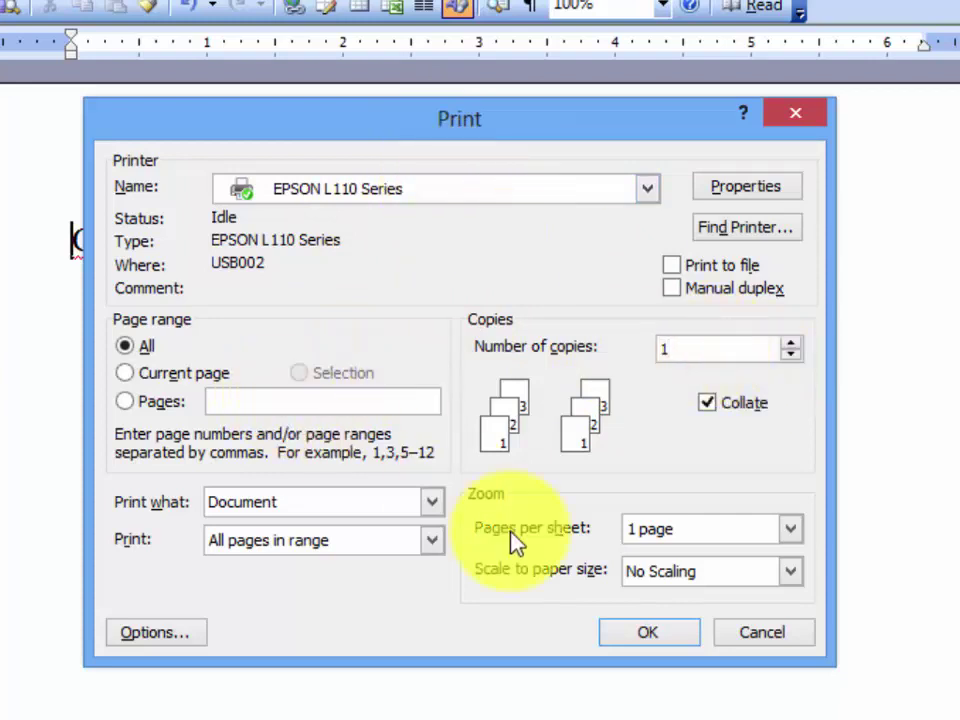
left_click(630, 628)
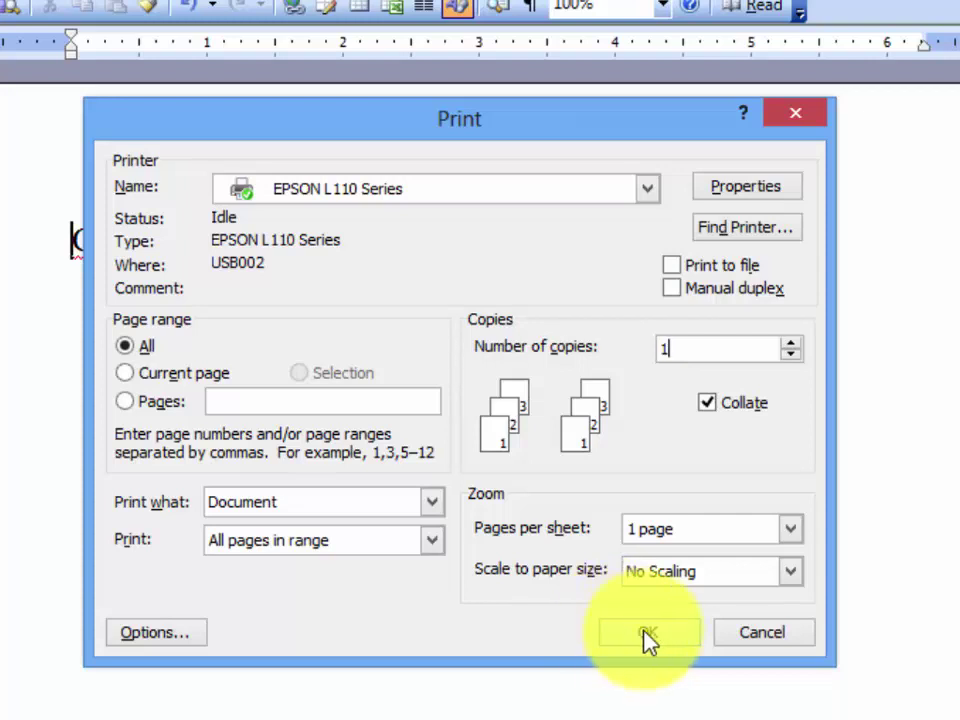